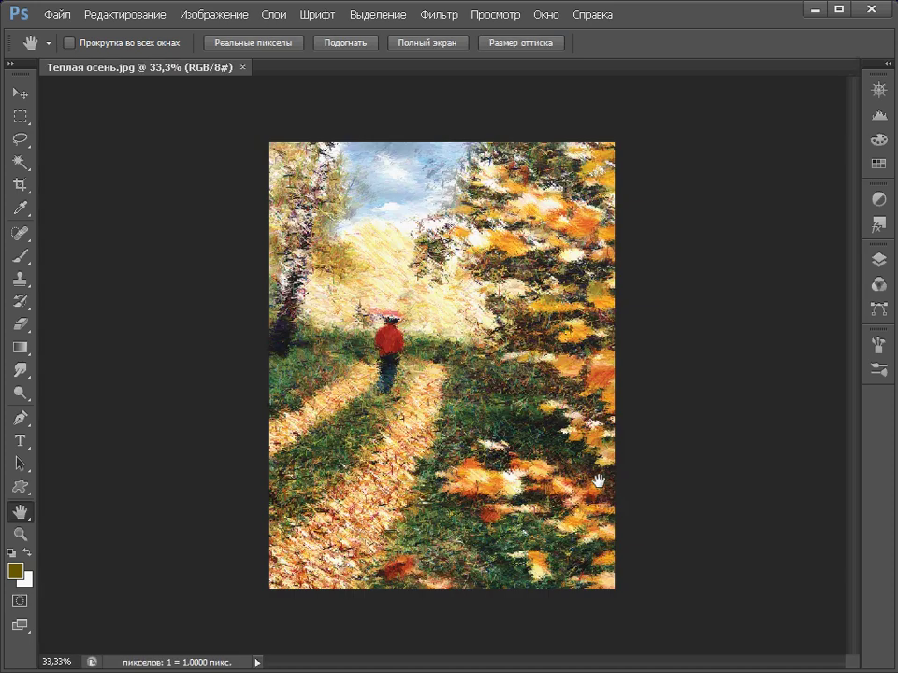
Resize the image to a print width of 15 cm with proportions constrained and bicubic automatic resampling
click(213, 14)
click(232, 131)
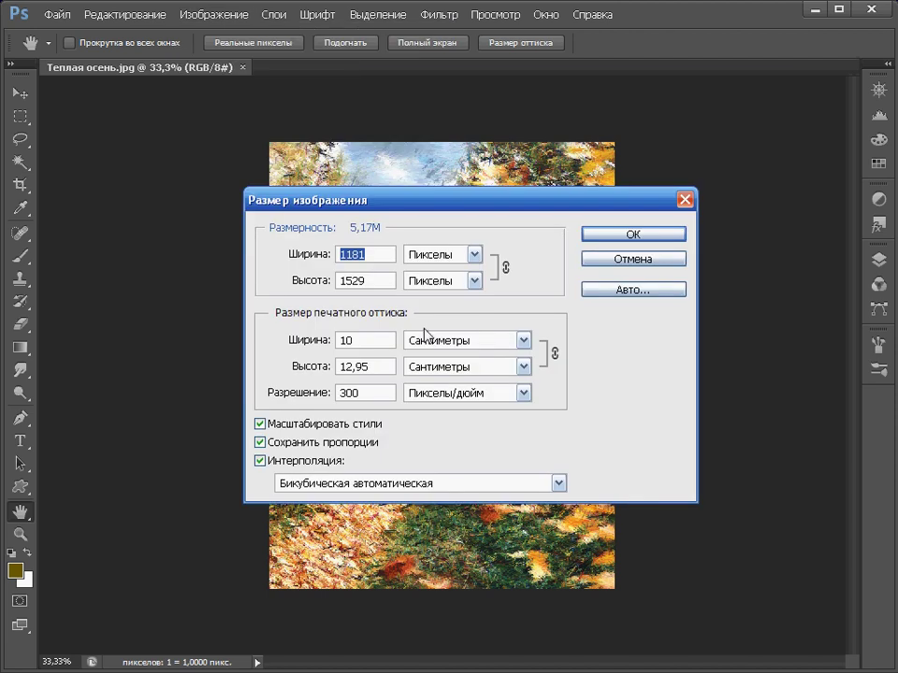
double_click(345, 339)
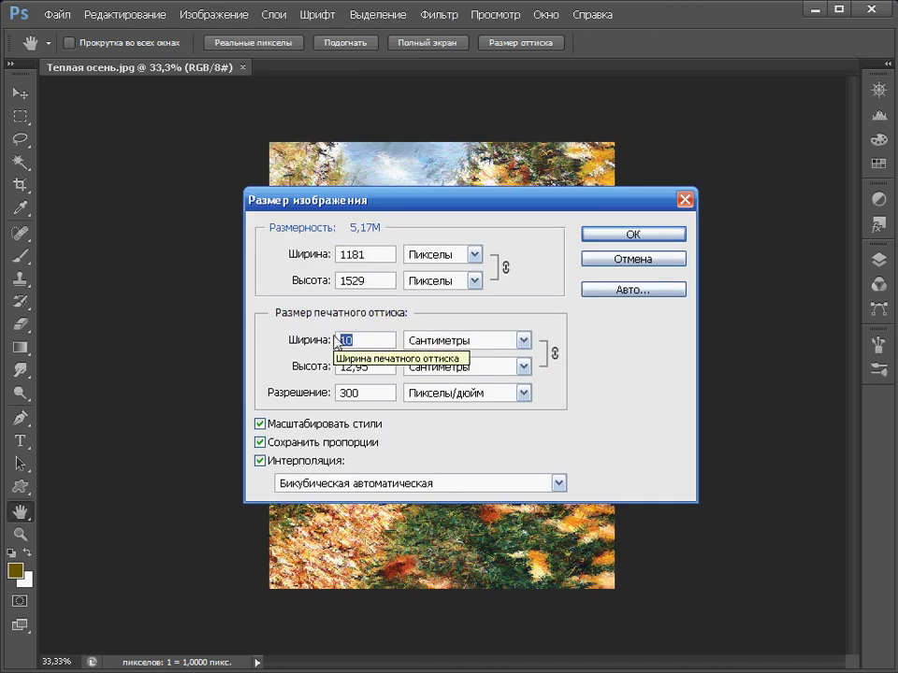
text(15)
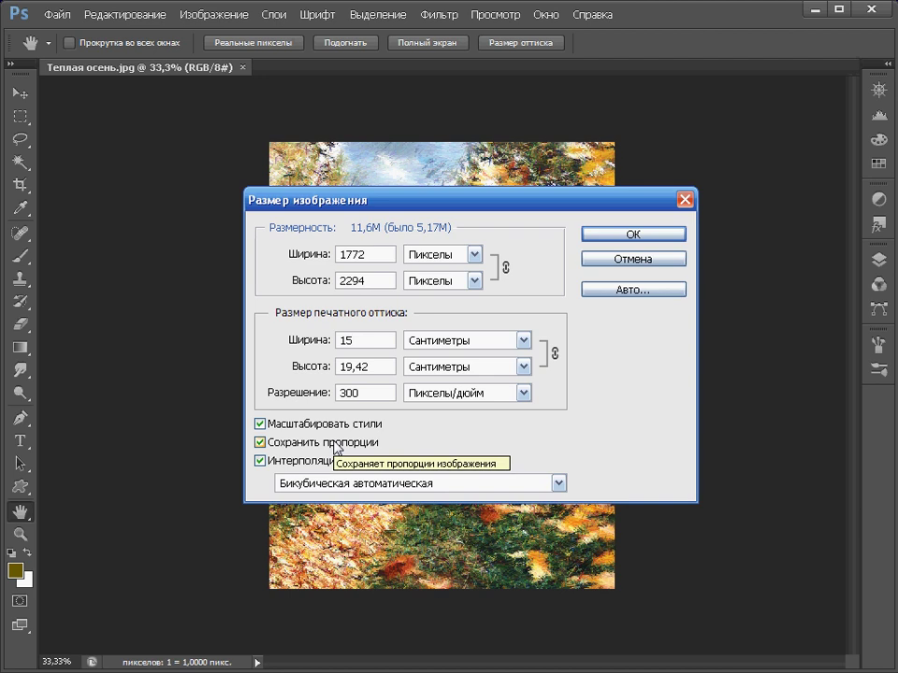
click(609, 236)
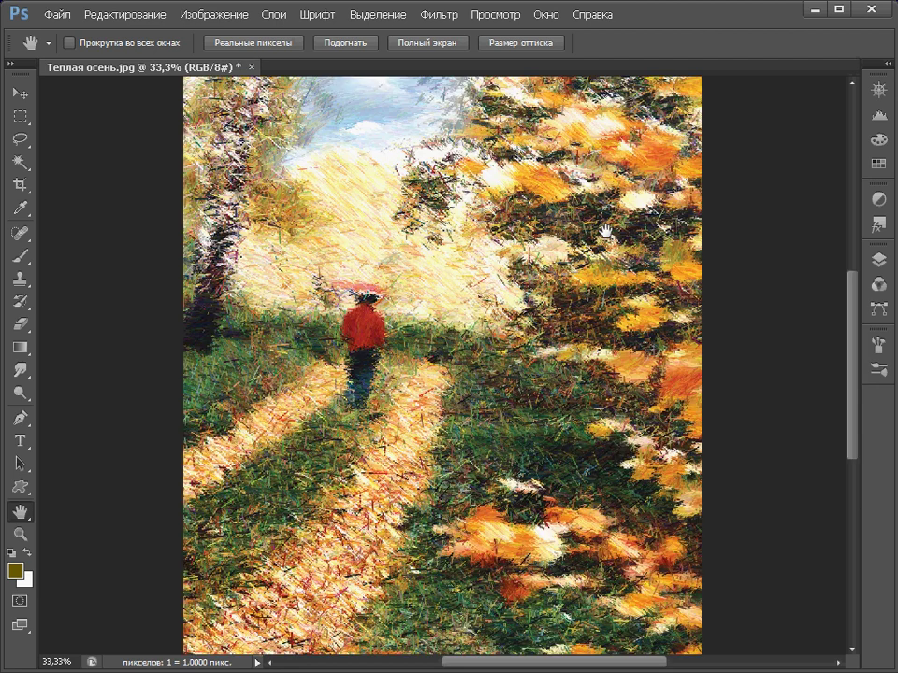
key(ctrl+minus)
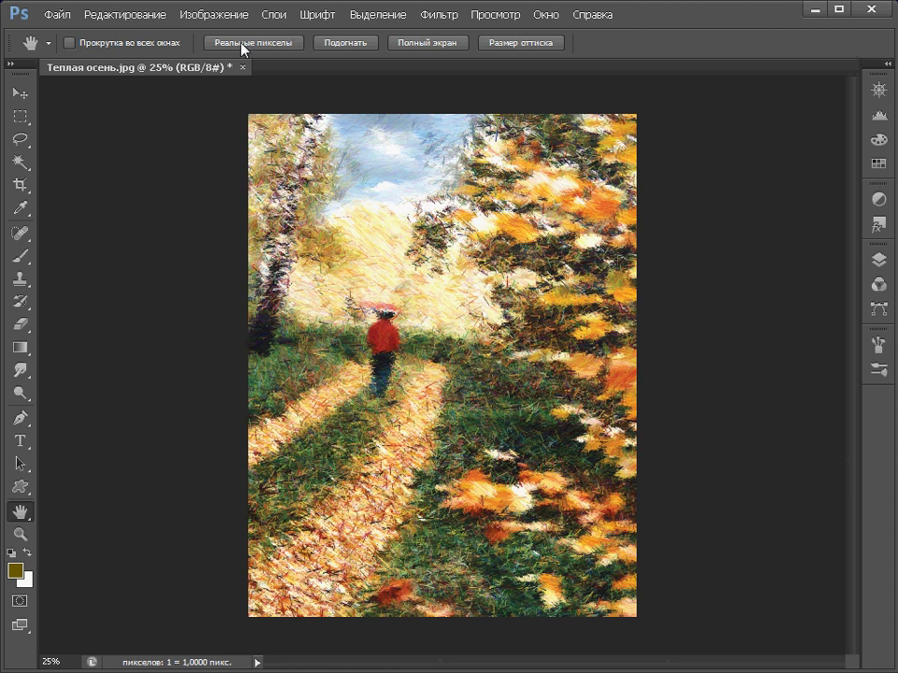
Convert the image's colour mode to CMYK
click(220, 15)
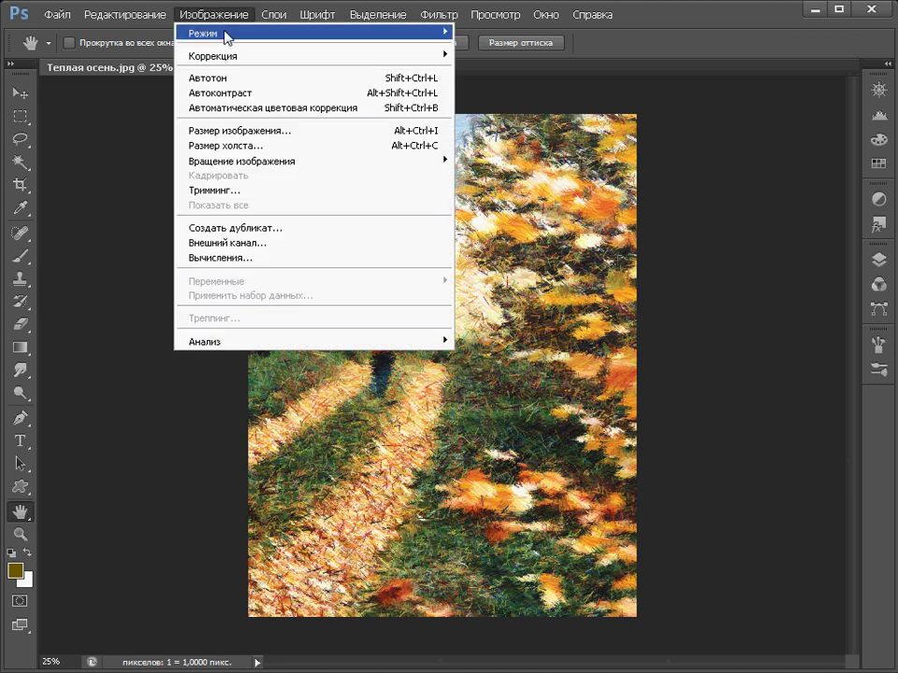
mouse_move(227, 37)
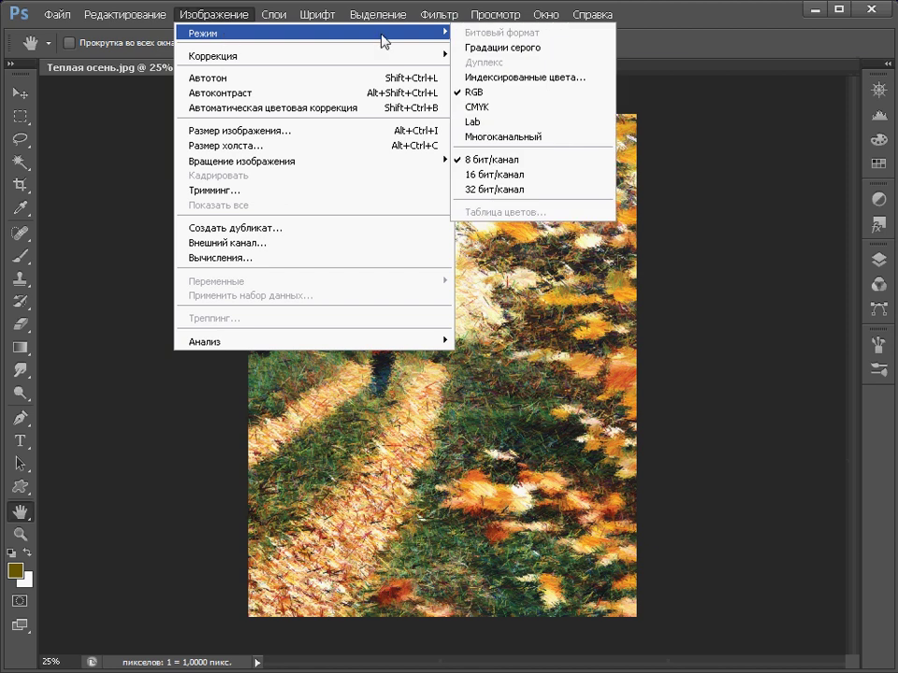
click(499, 109)
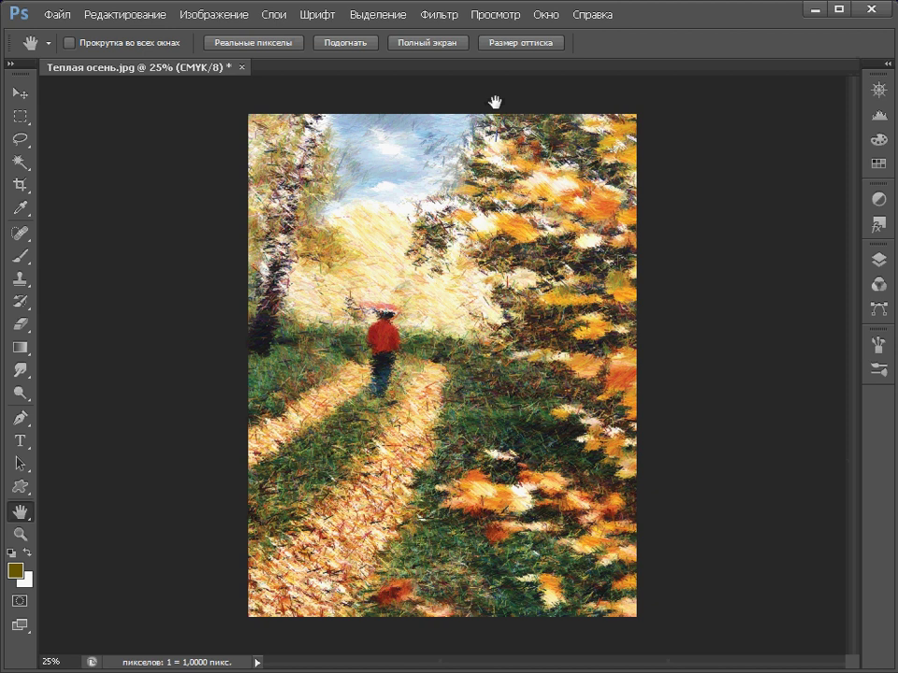
Convert the image's colour mode to Lab
click(212, 15)
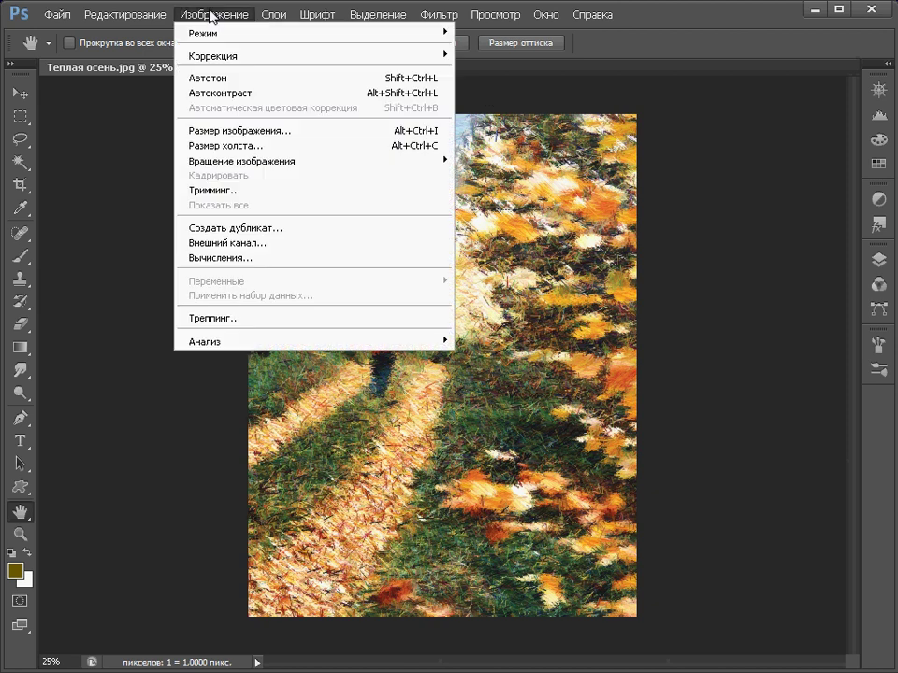
mouse_move(317, 34)
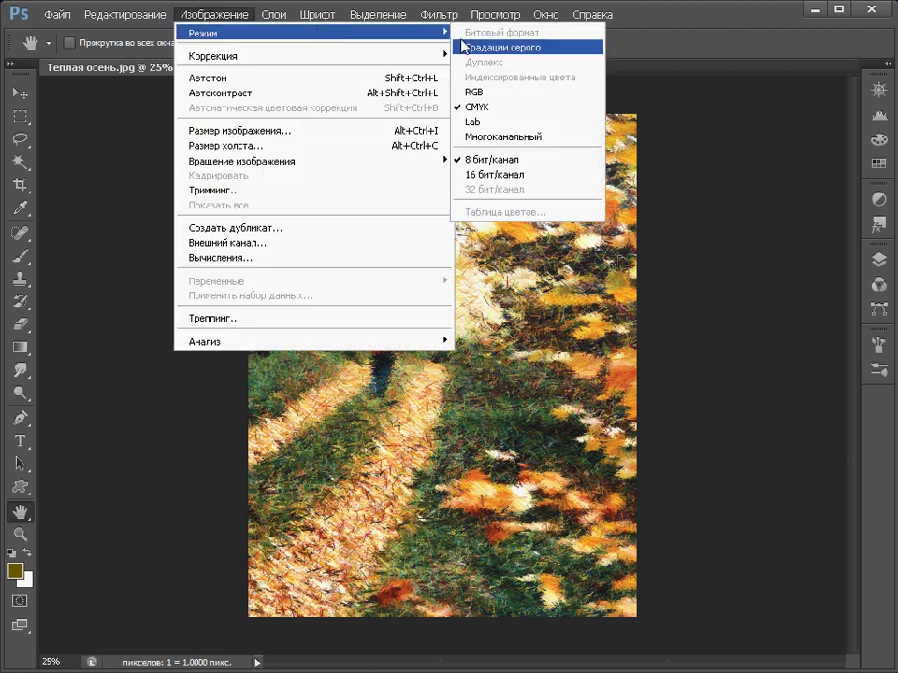
click(477, 123)
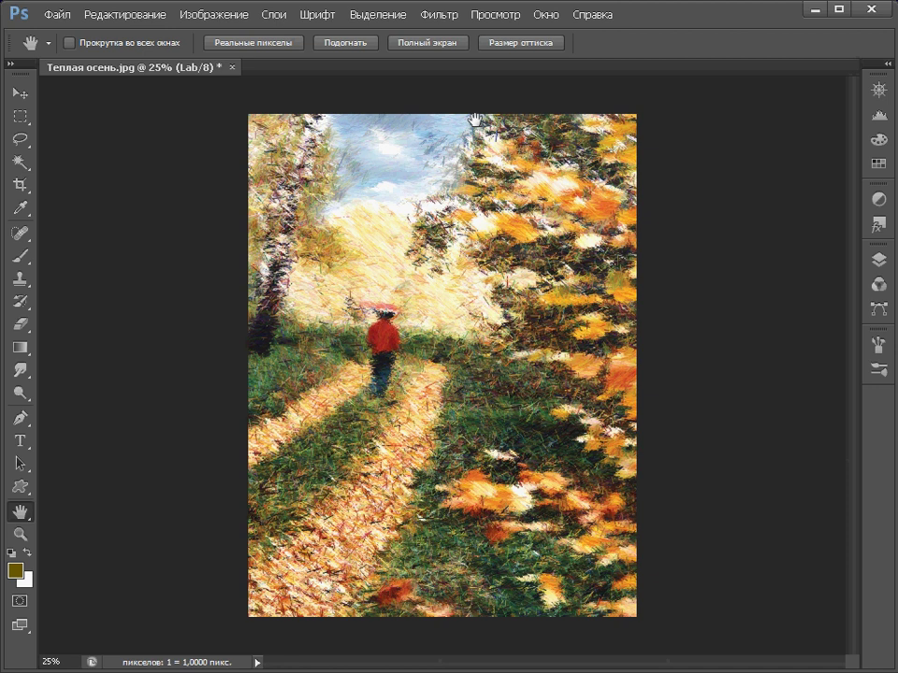
Convert the image back to RGB colour mode
click(234, 21)
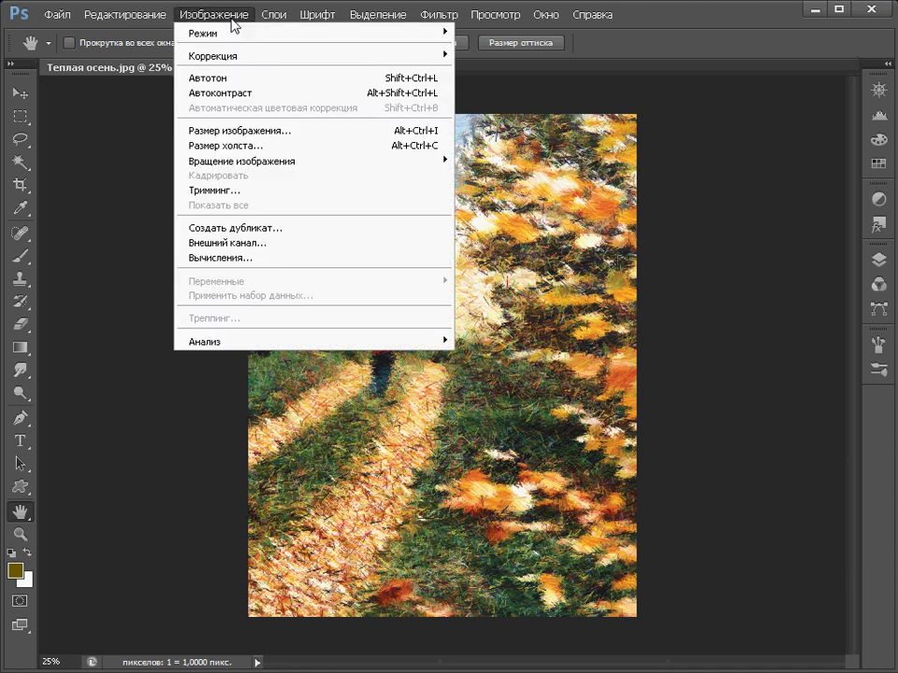
mouse_move(270, 39)
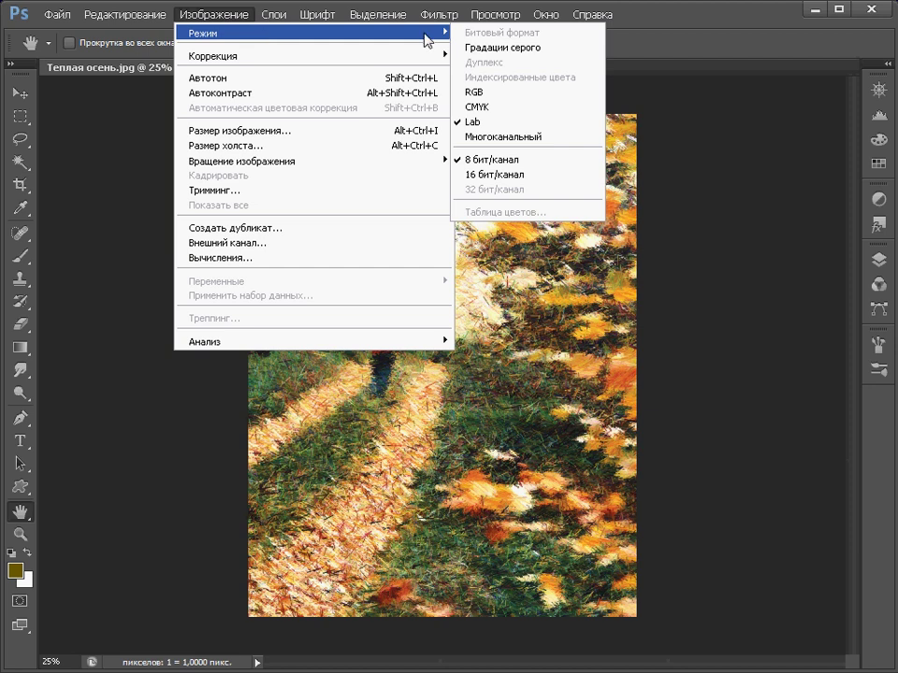
click(477, 92)
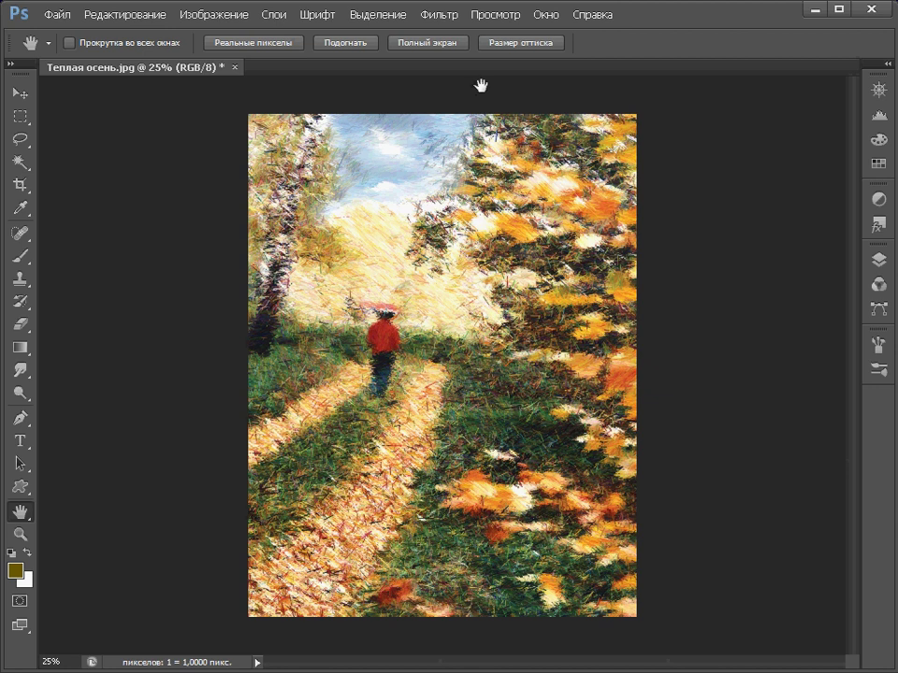
Convert the image to grayscale mode, discarding its colour information
click(235, 21)
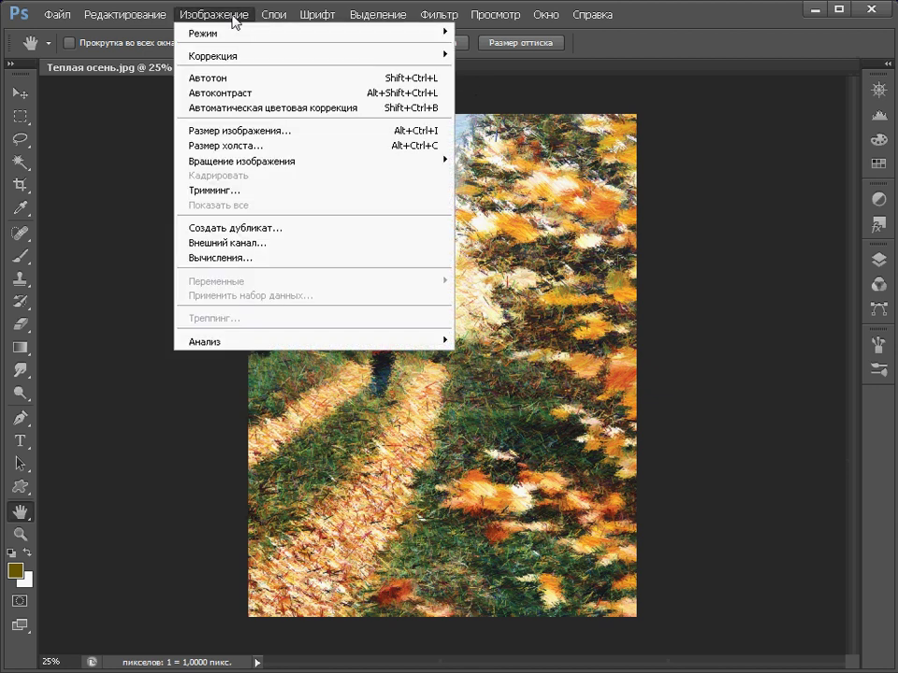
mouse_move(361, 39)
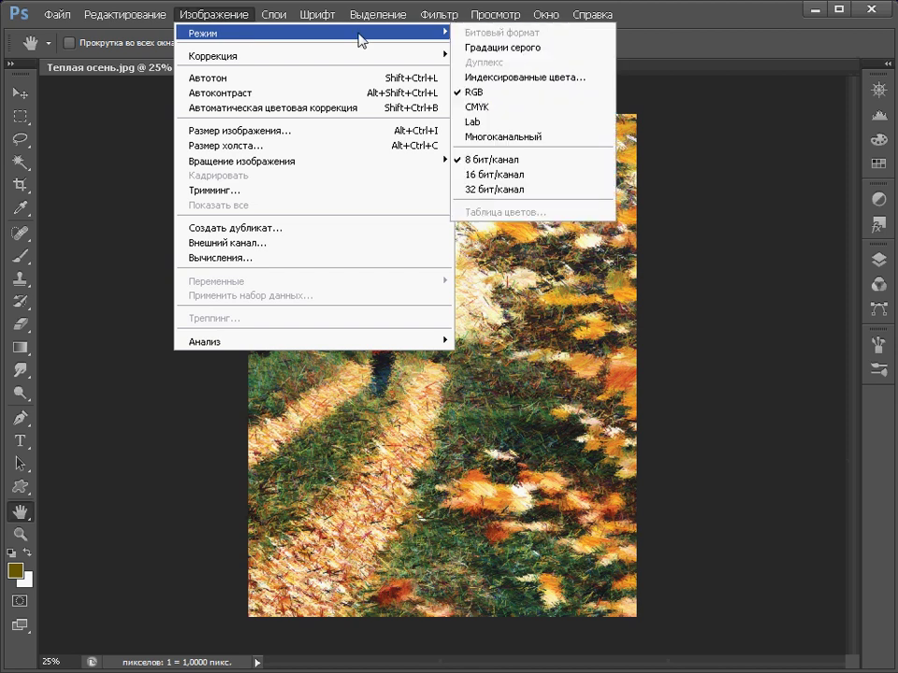
click(474, 47)
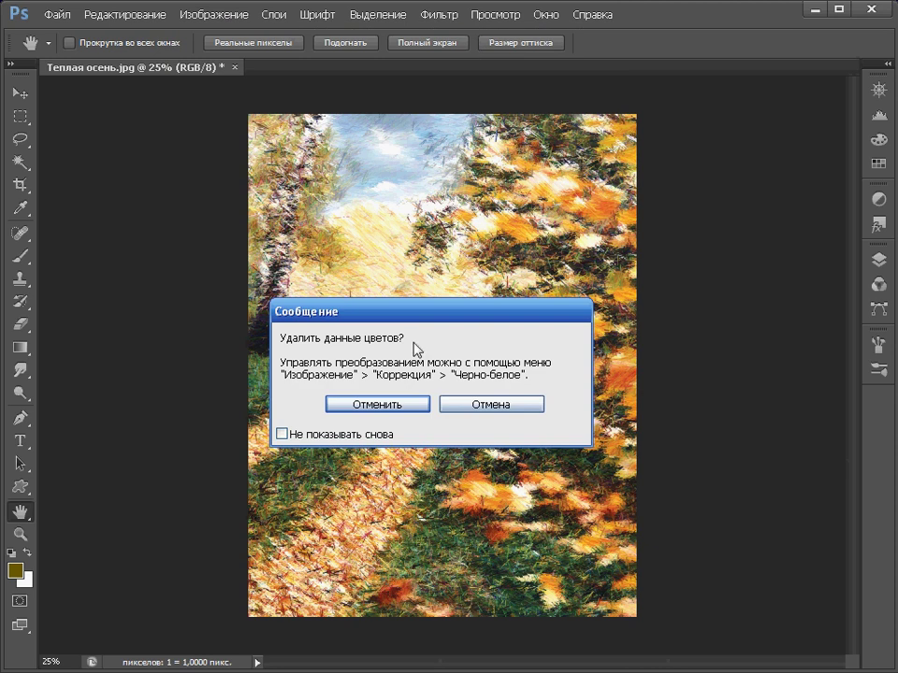
click(397, 409)
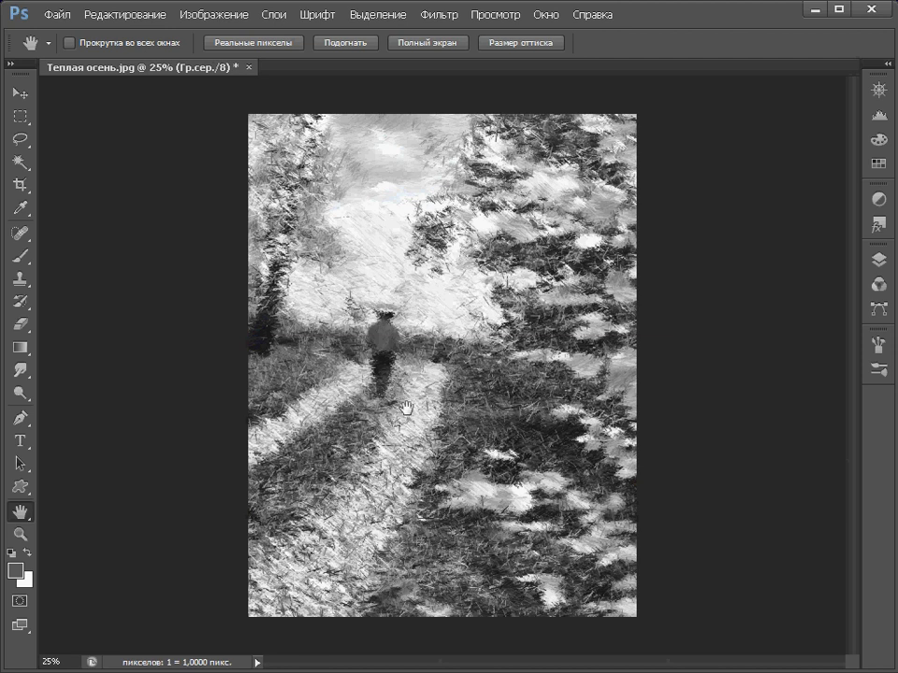
Start converting the grayscale image to duotone mode and set the duotone type to four inks (Четырехкрасочный)
click(220, 15)
mouse_move(426, 34)
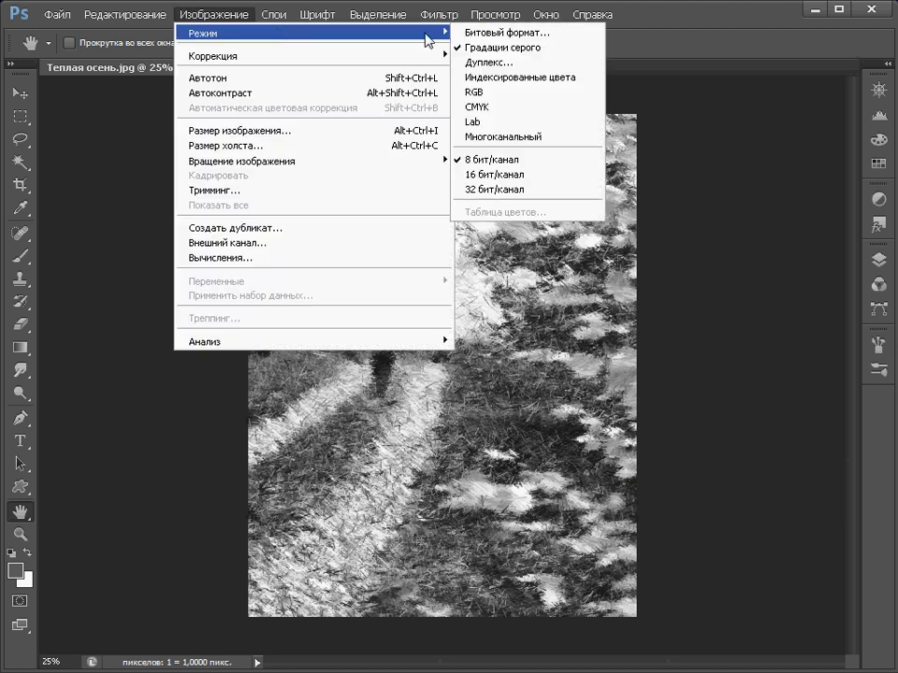
click(487, 63)
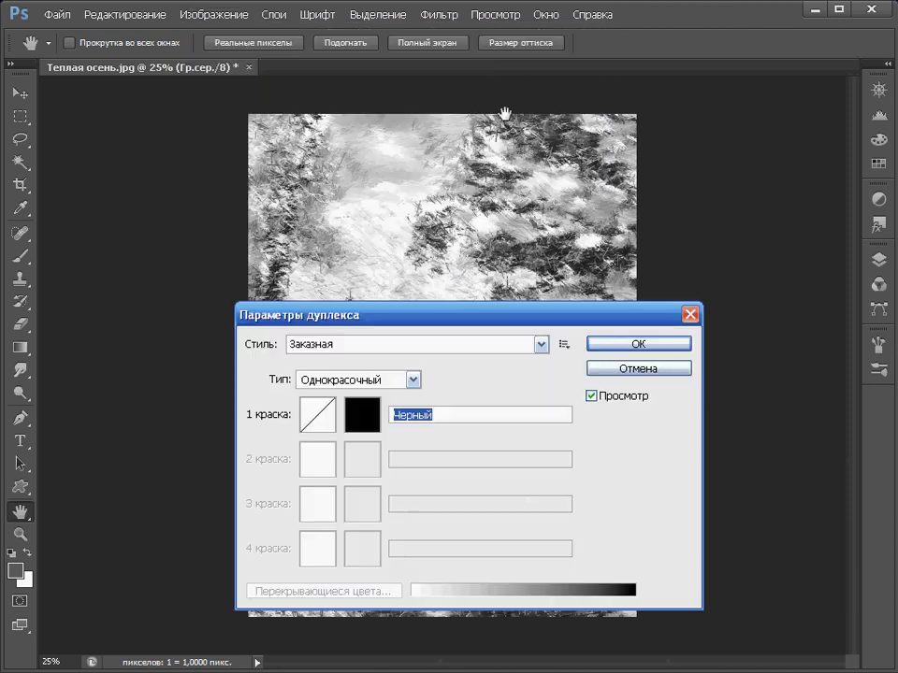
click(413, 380)
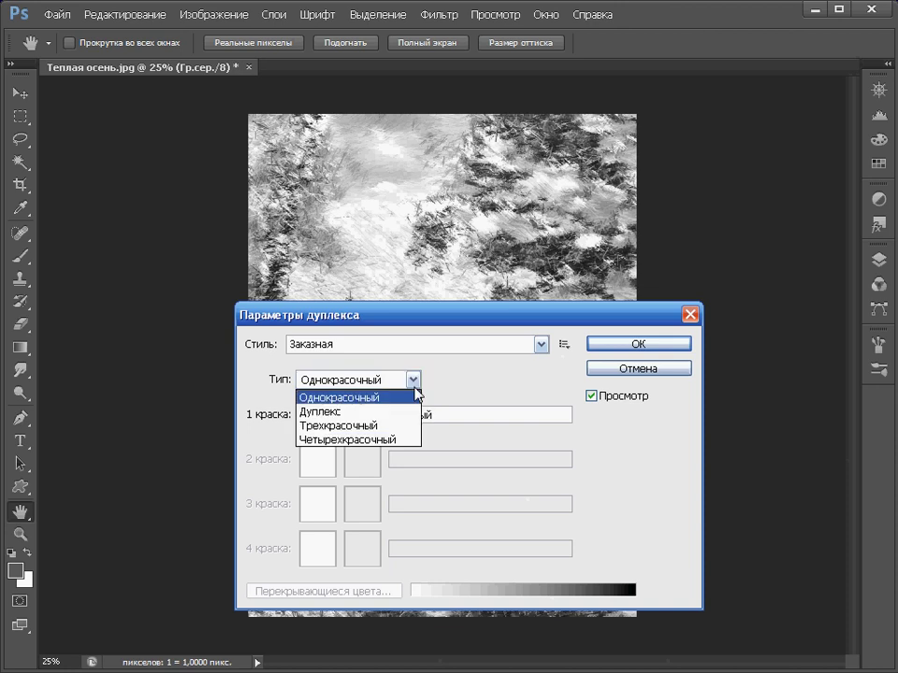
click(399, 440)
Set the second ink of the duotone to PANTONE 7577 C from the PANTONE+ Solid Coated library
drag(459, 319, 468, 372)
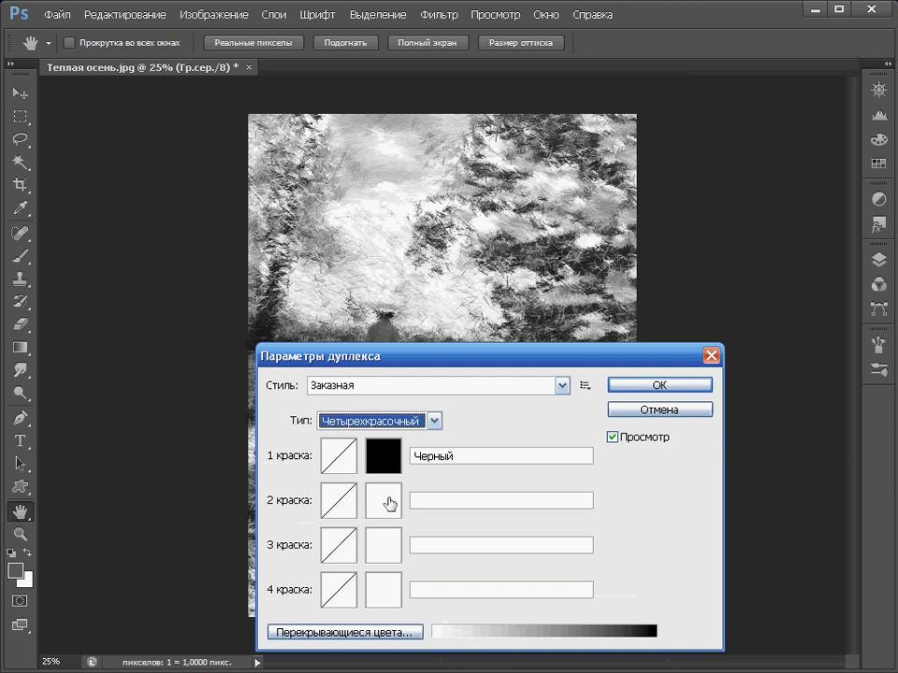
click(389, 505)
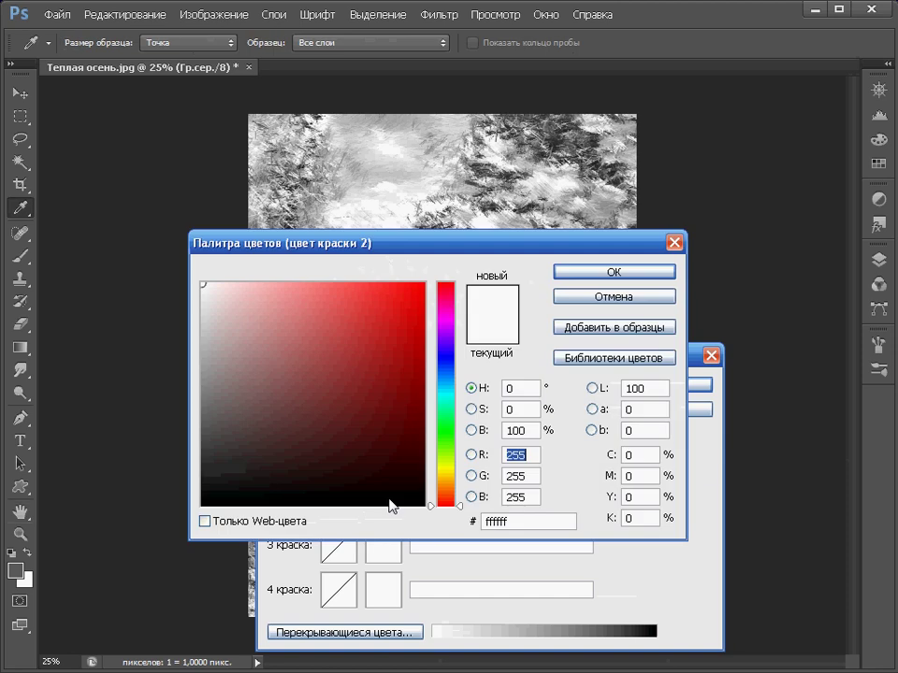
click(609, 359)
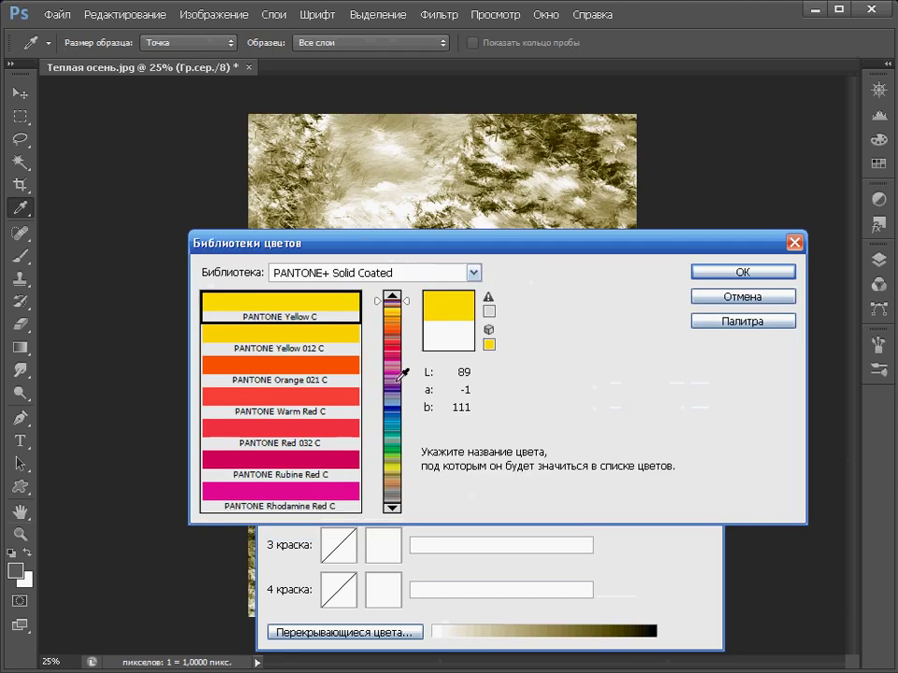
click(393, 329)
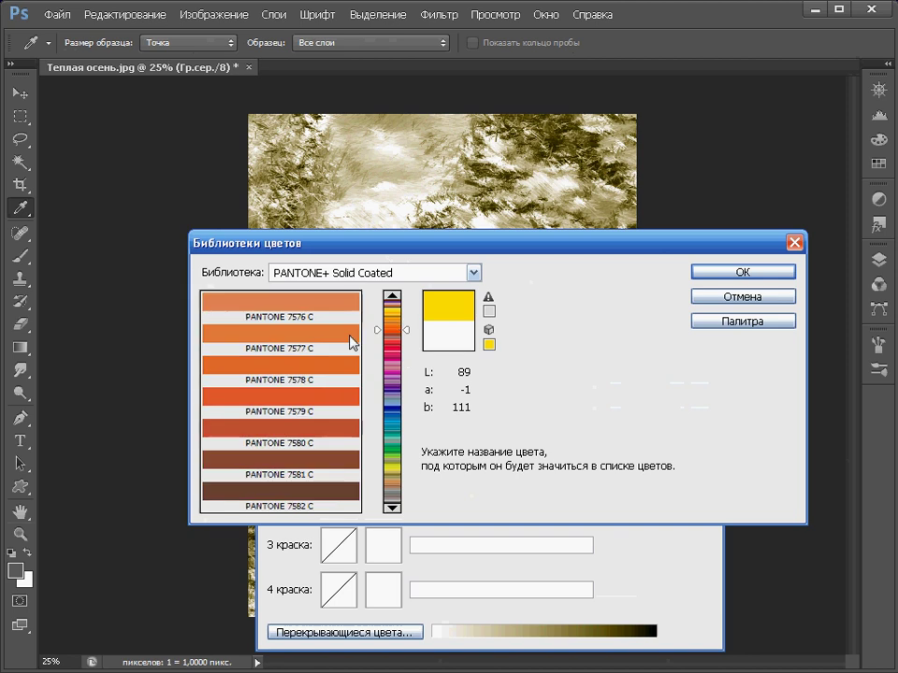
click(352, 343)
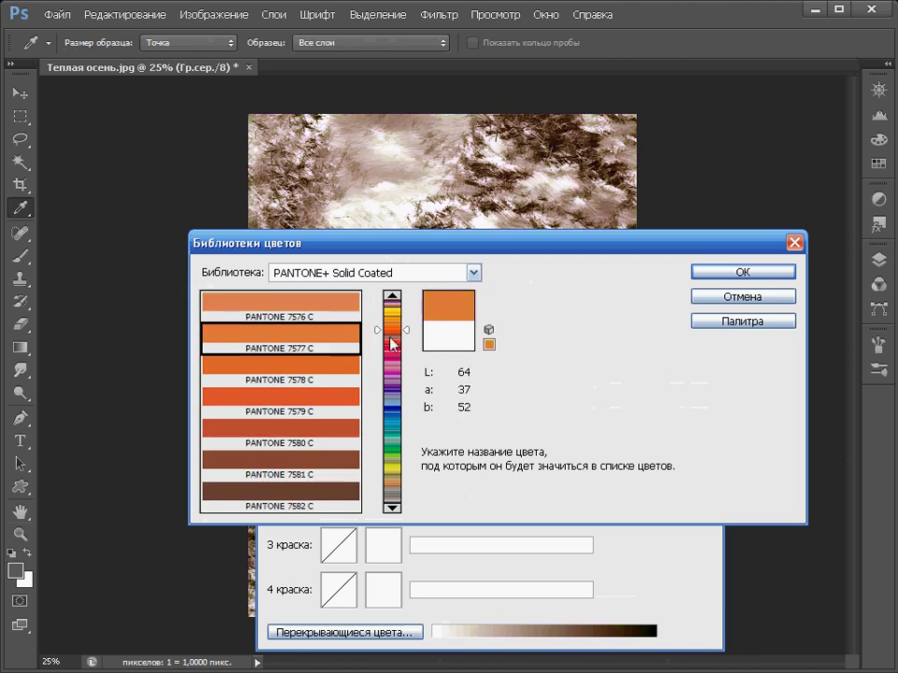
click(723, 275)
Set the third ink of the duotone to PANTONE 272 C from the PANTONE+ Solid Coated library
mouse_move(427, 362)
mouse_down()
mouse_move(583, 337)
mouse_move(592, 353)
mouse_up()
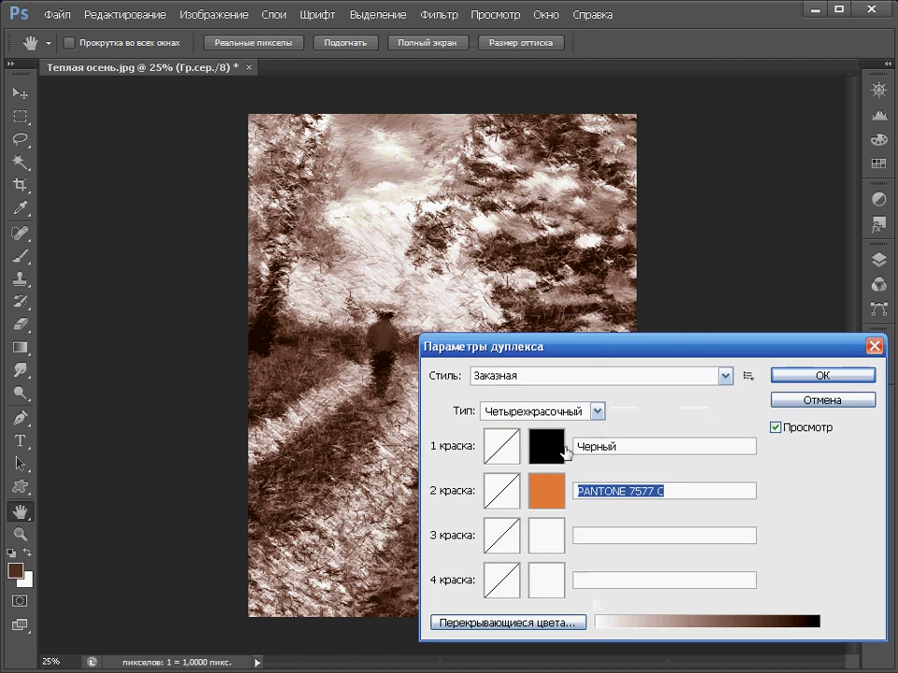
click(545, 536)
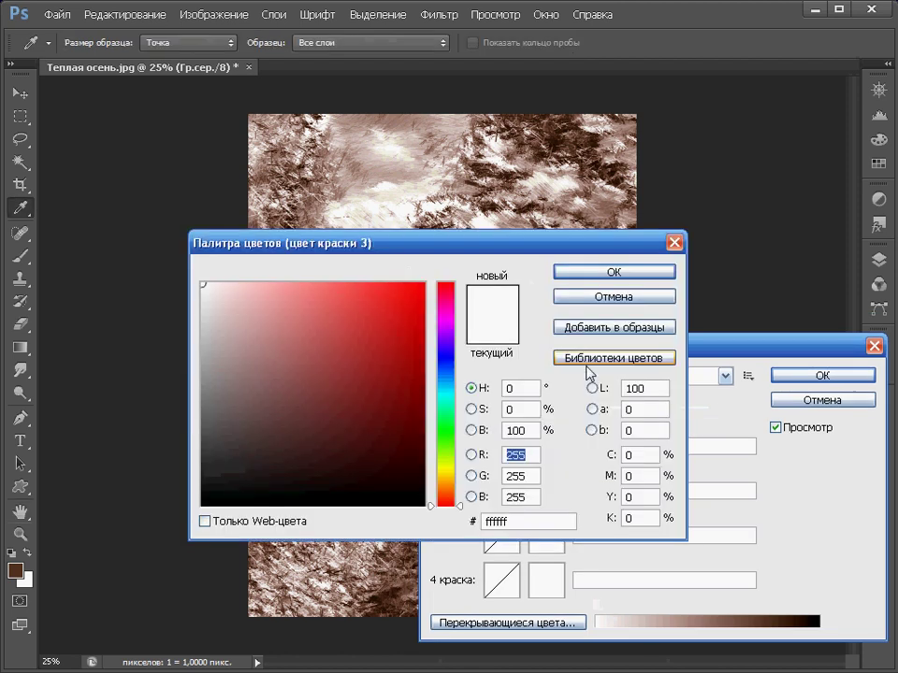
click(588, 363)
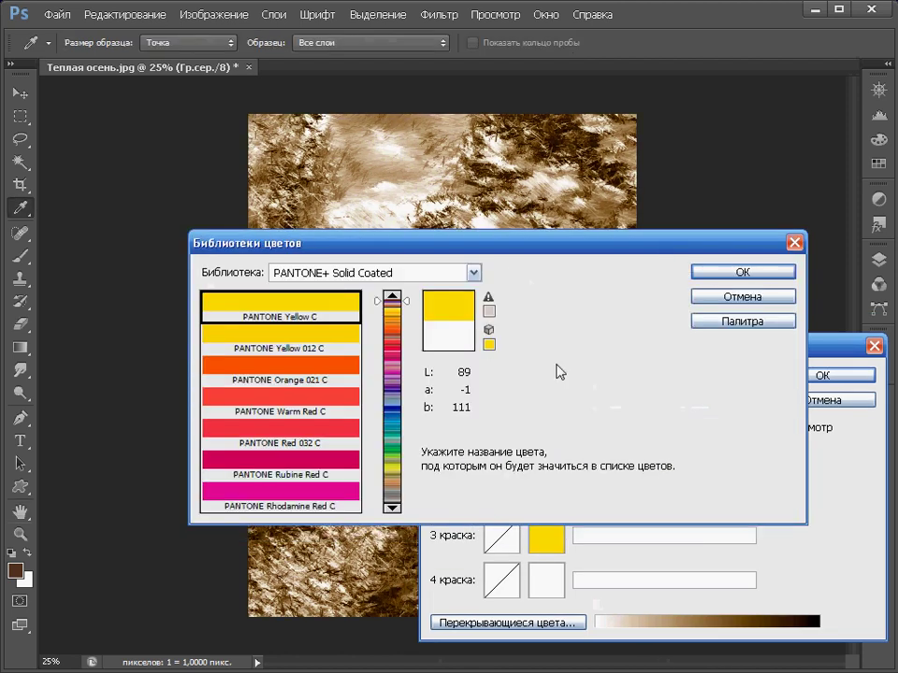
click(404, 391)
click(352, 375)
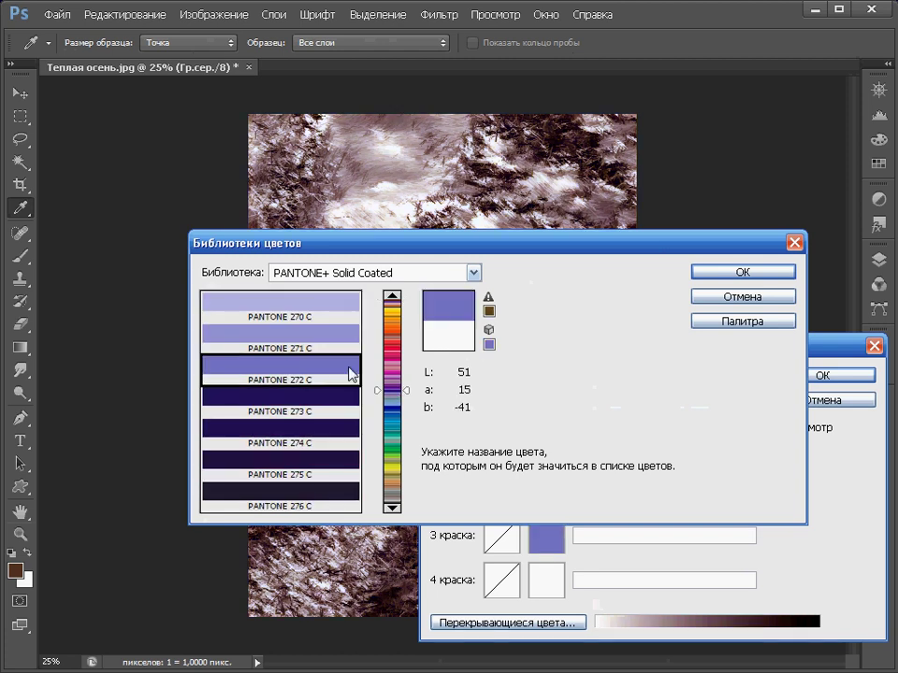
click(728, 277)
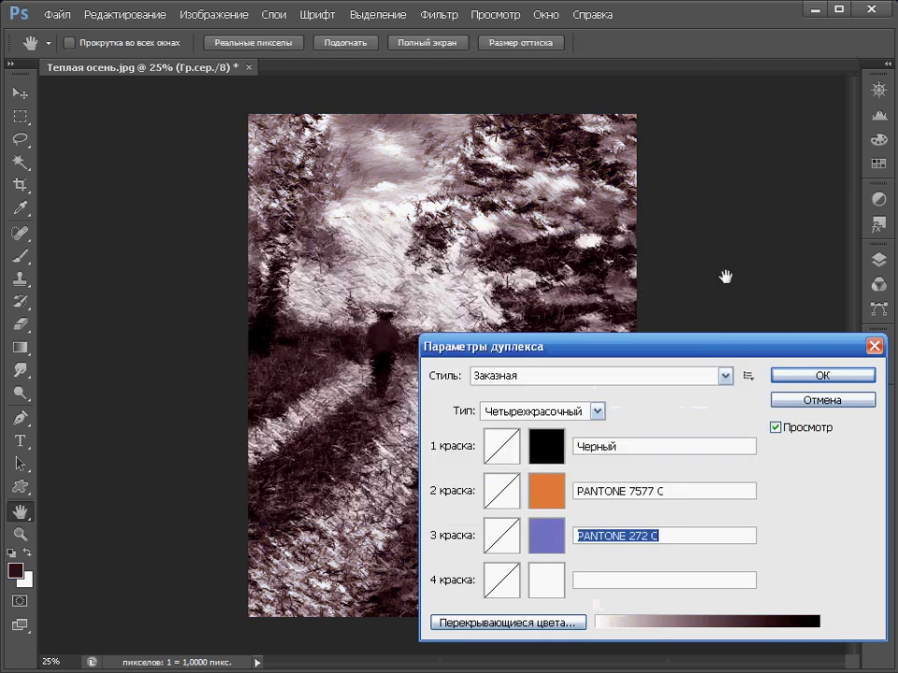
Set the fourth ink of the duotone to PANTONE 4635 C from the PANTONE+ Solid Coated library
click(548, 582)
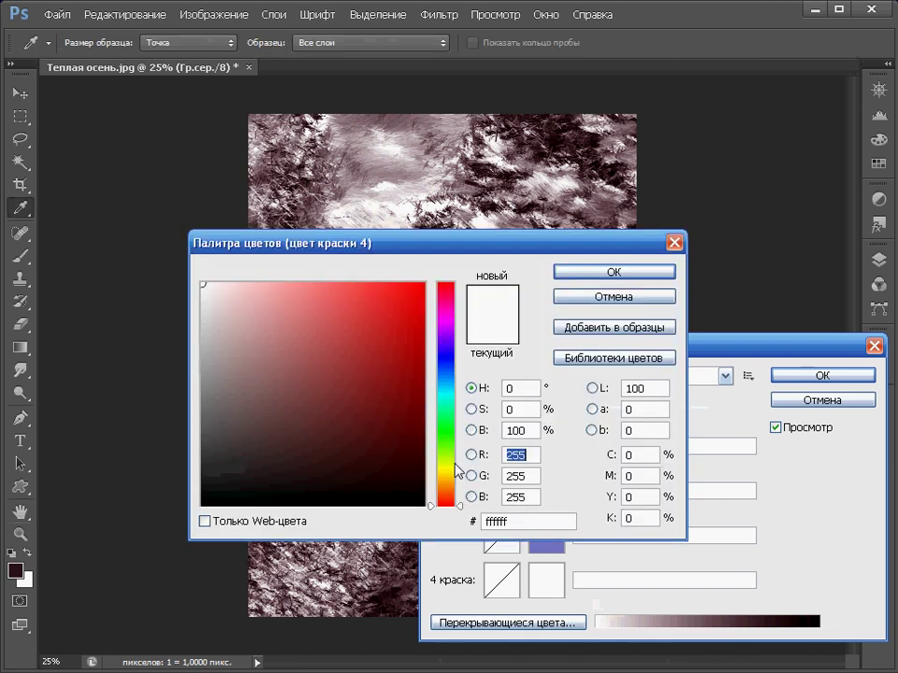
click(580, 357)
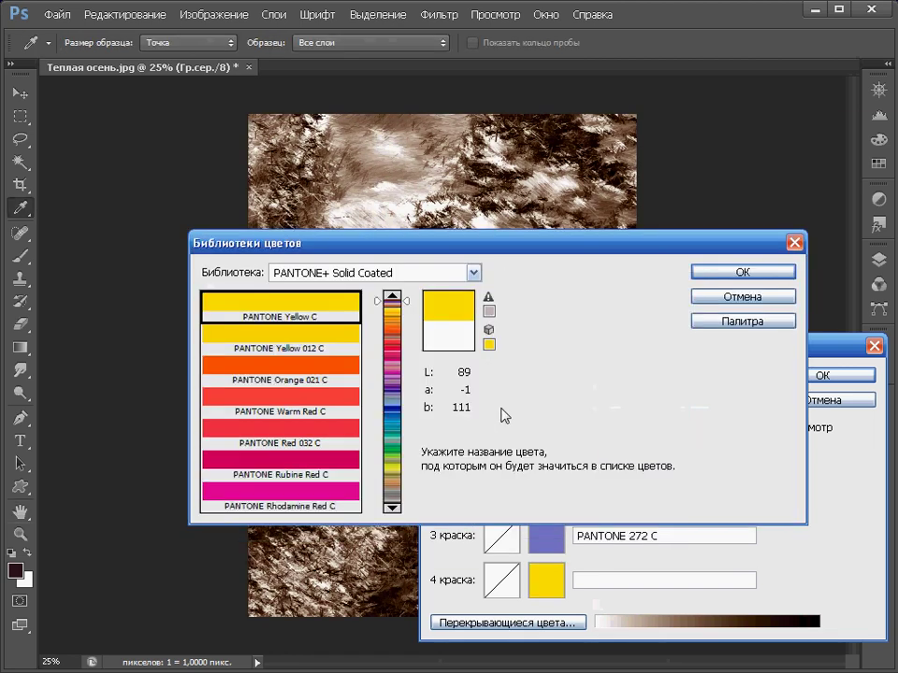
click(397, 479)
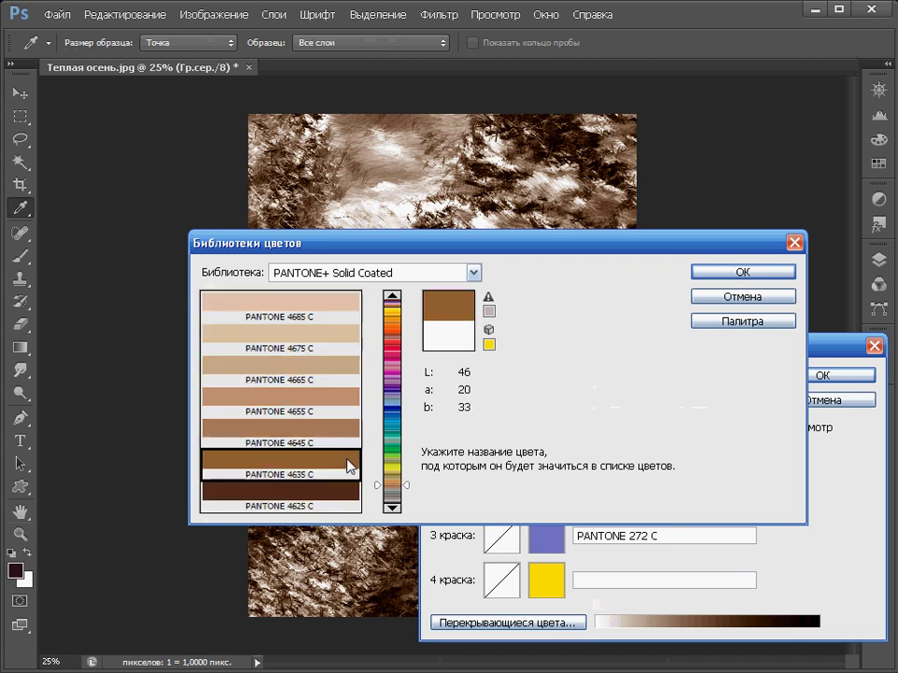
click(777, 273)
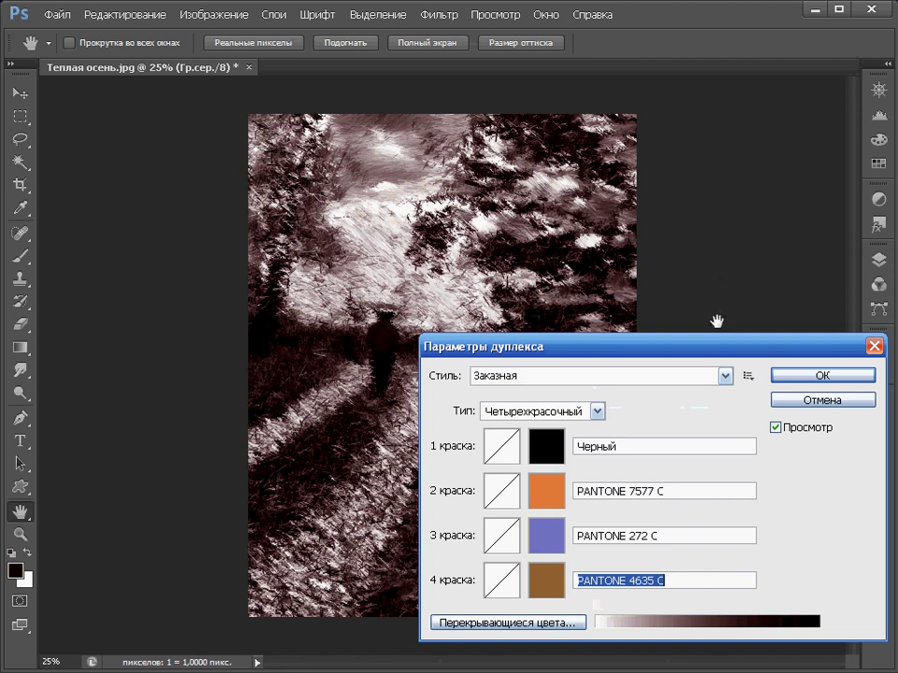
Apply the four-ink duotone conversion with the chosen inks to the painting
drag(744, 354, 735, 373)
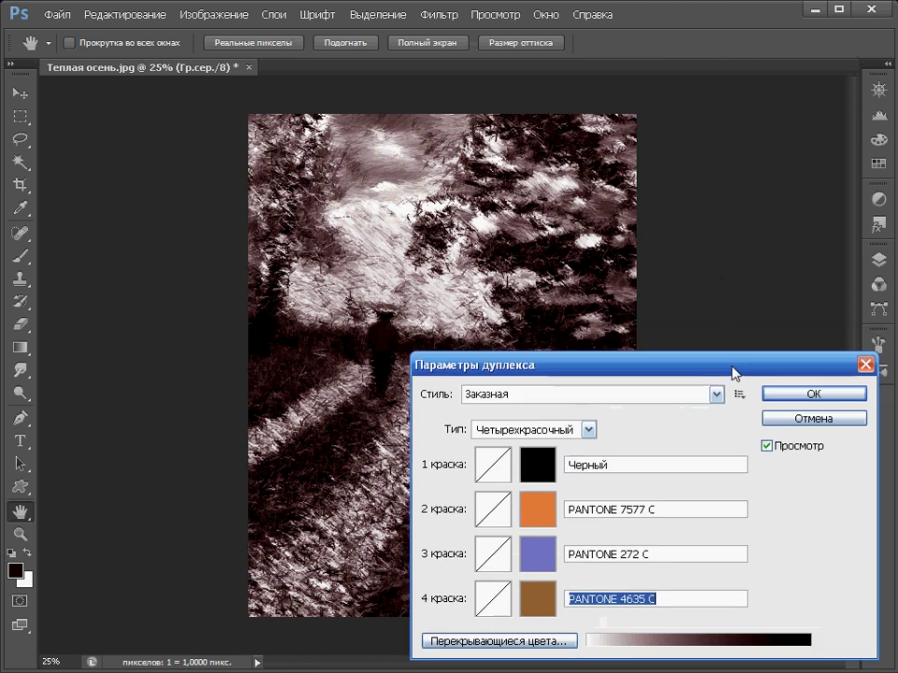
click(816, 394)
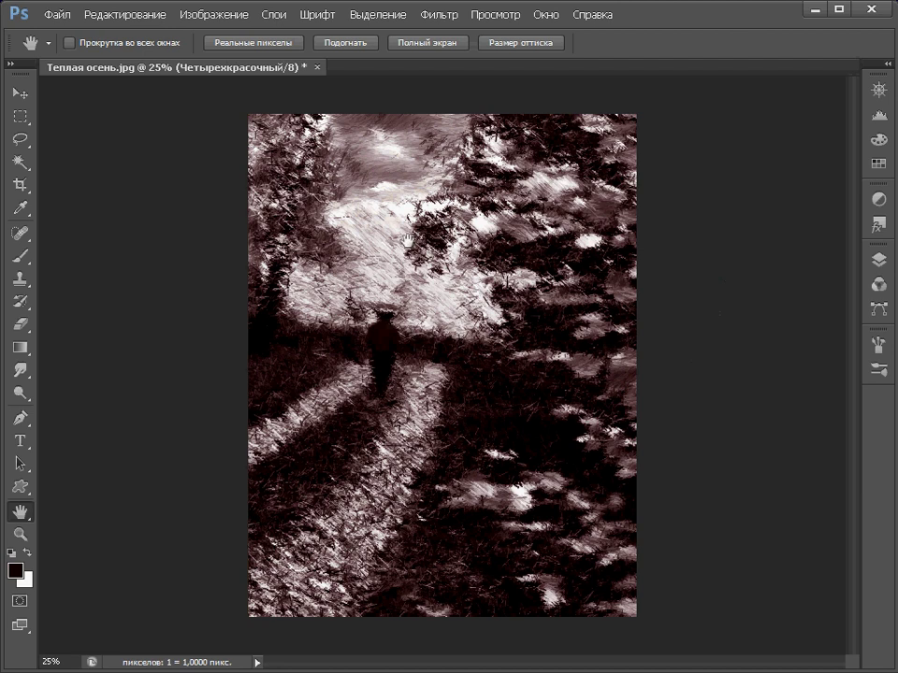
Convert the duotone painting to bitmap mode at an output of 150 pixels/inch using the 50% threshold method (Порог 50%)
click(211, 15)
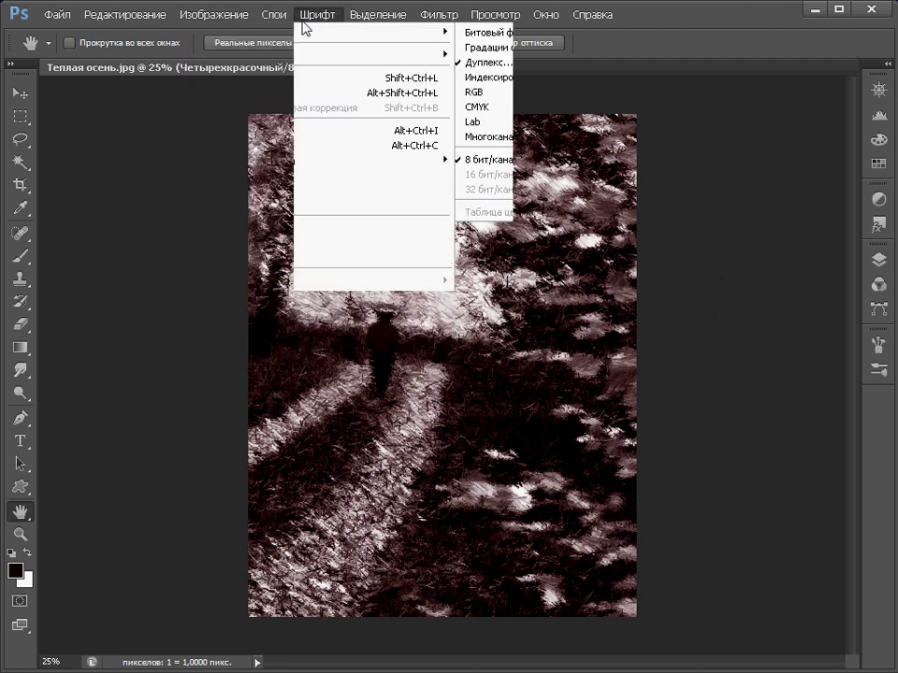
mouse_move(400, 36)
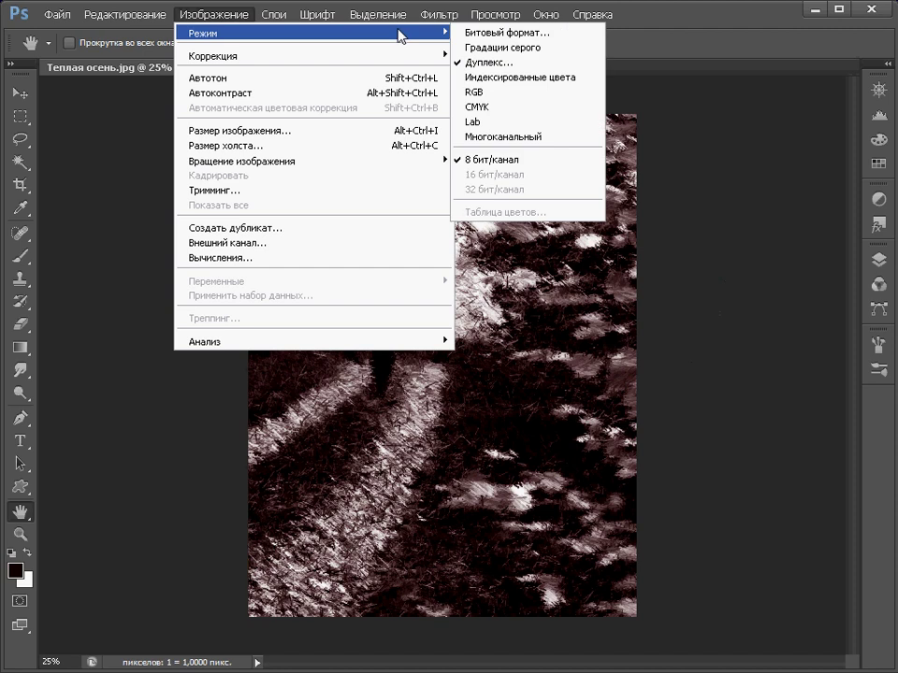
click(477, 34)
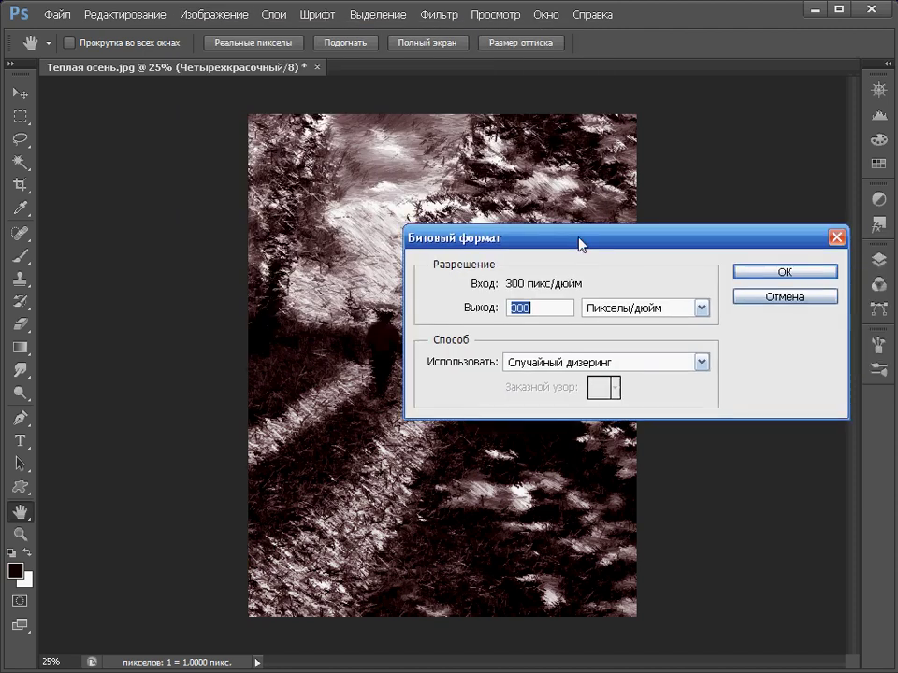
drag(578, 239, 530, 248)
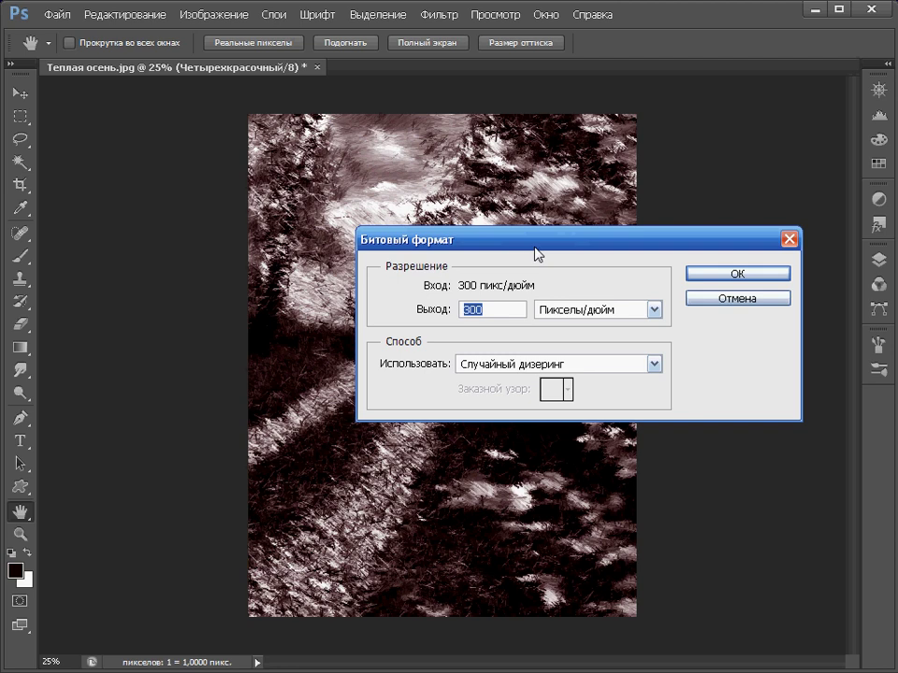
click(654, 365)
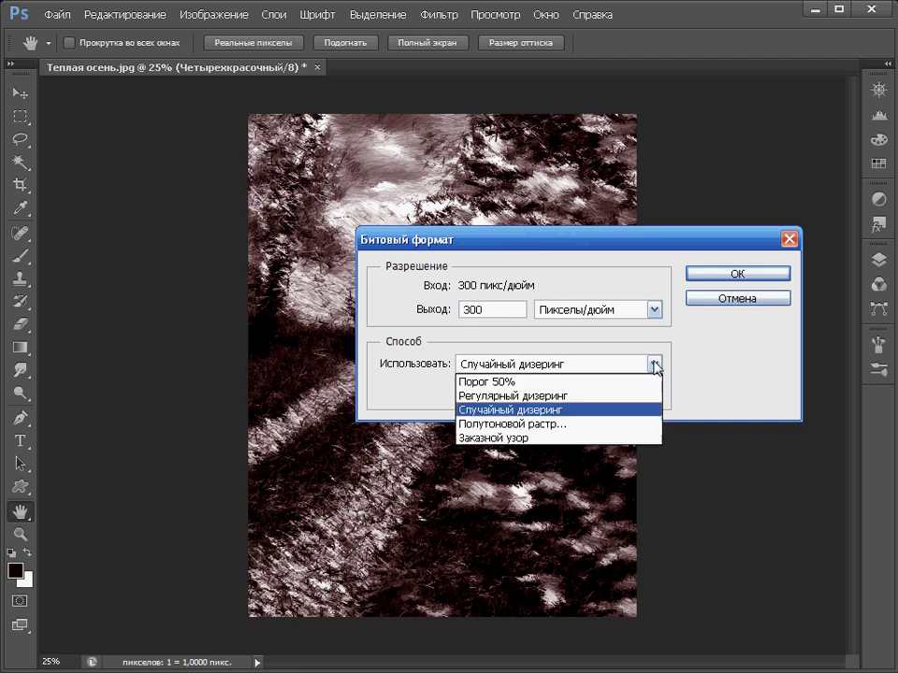
click(626, 382)
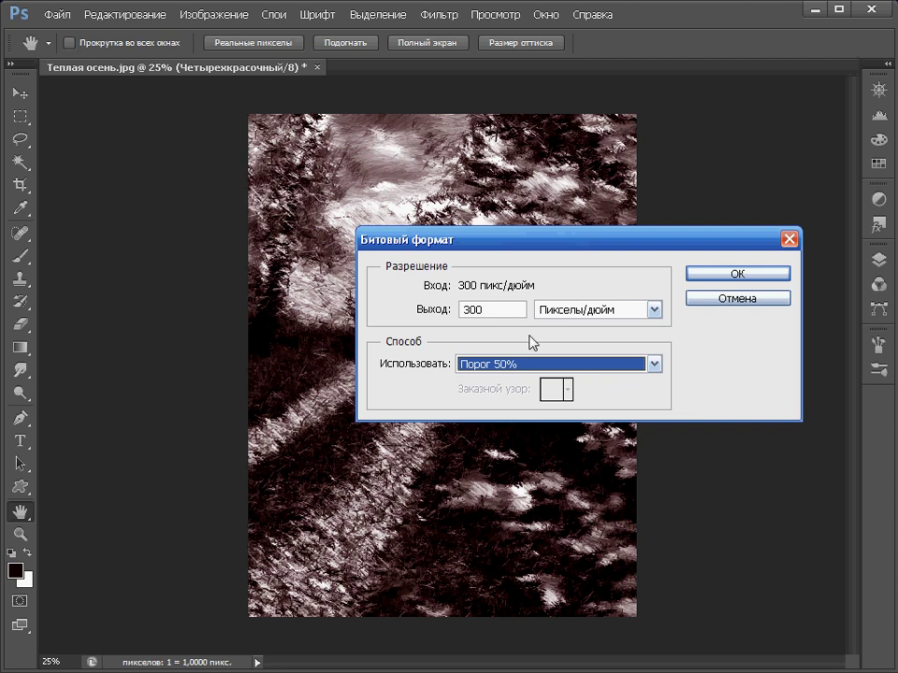
click(437, 312)
text(1)
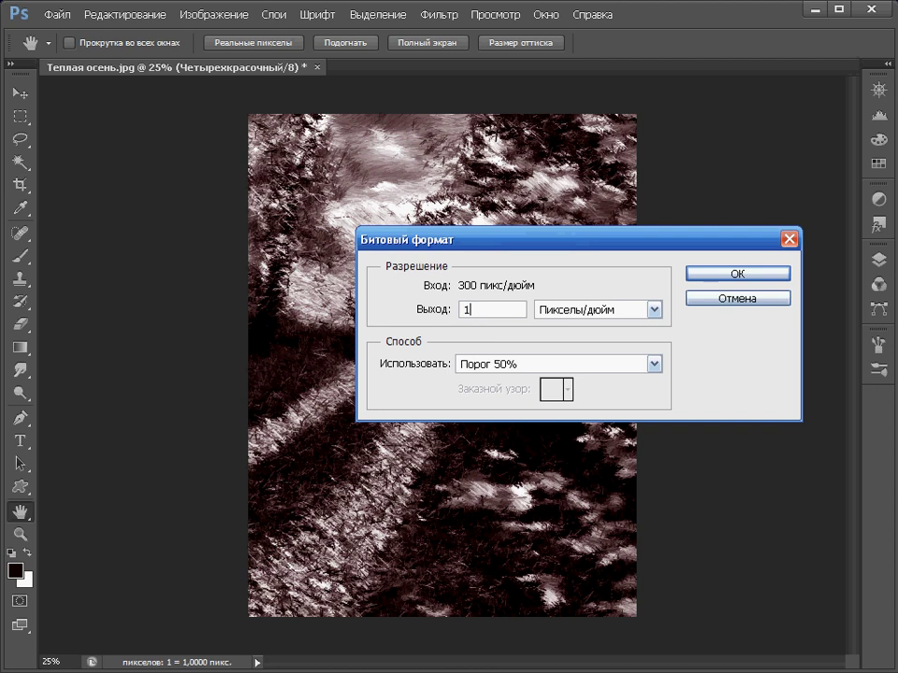
text(50)
click(714, 274)
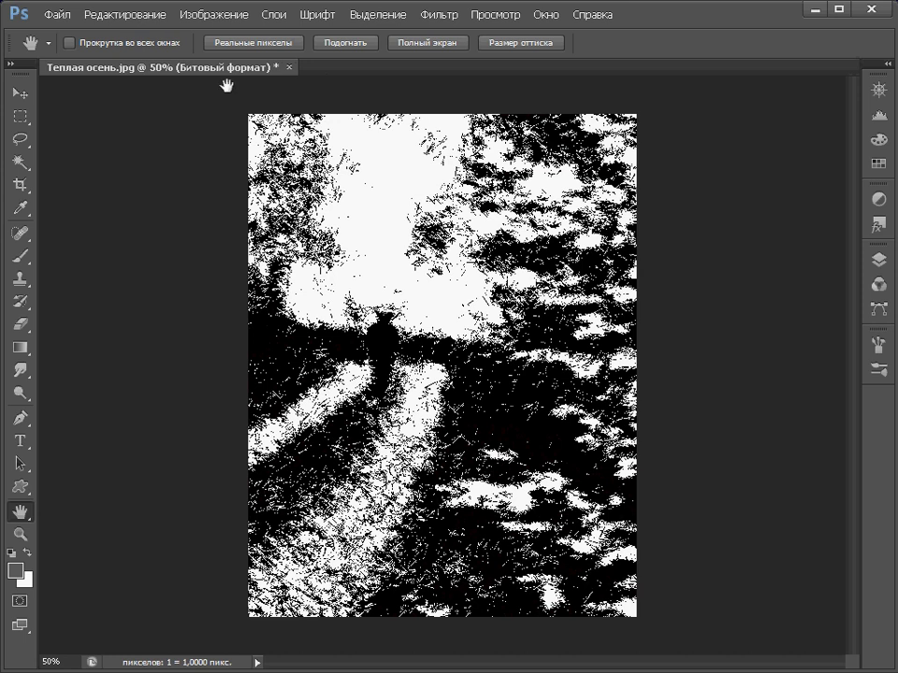
Revert the autumn painting to its last saved version
click(56, 15)
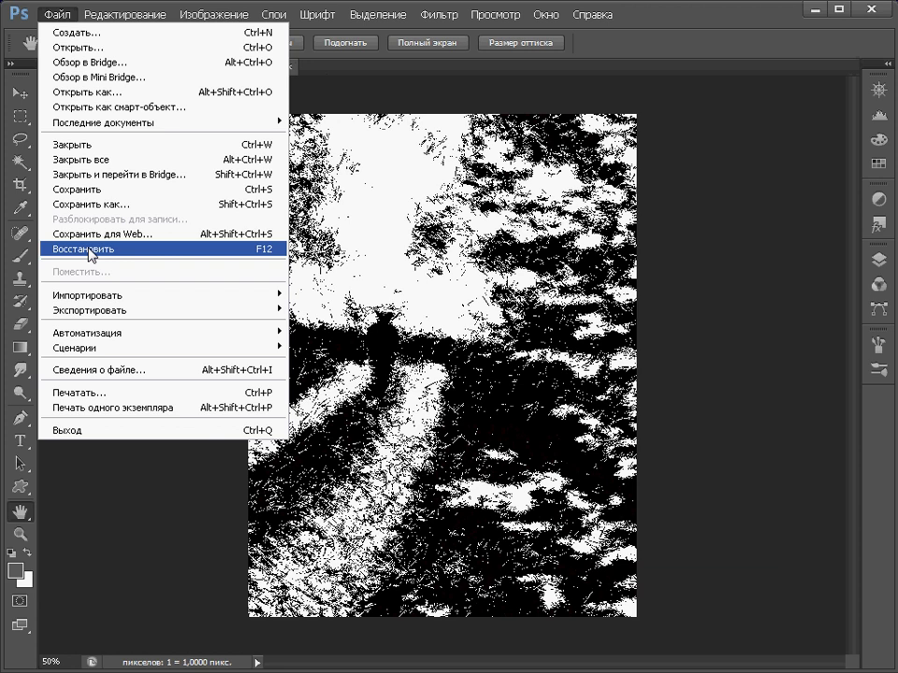
click(90, 250)
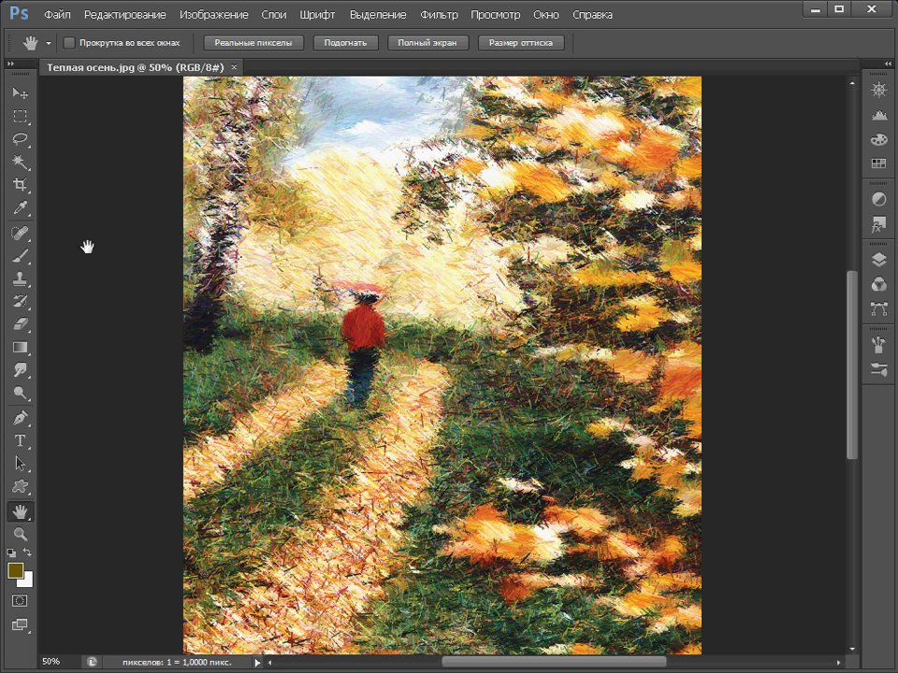
click(21, 534)
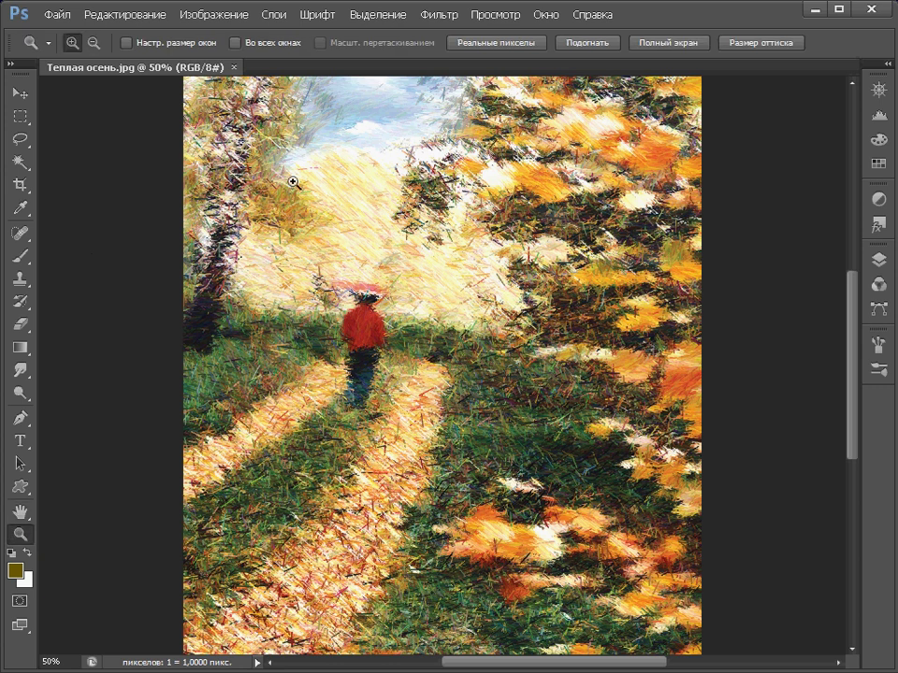
drag(293, 182, 599, 468)
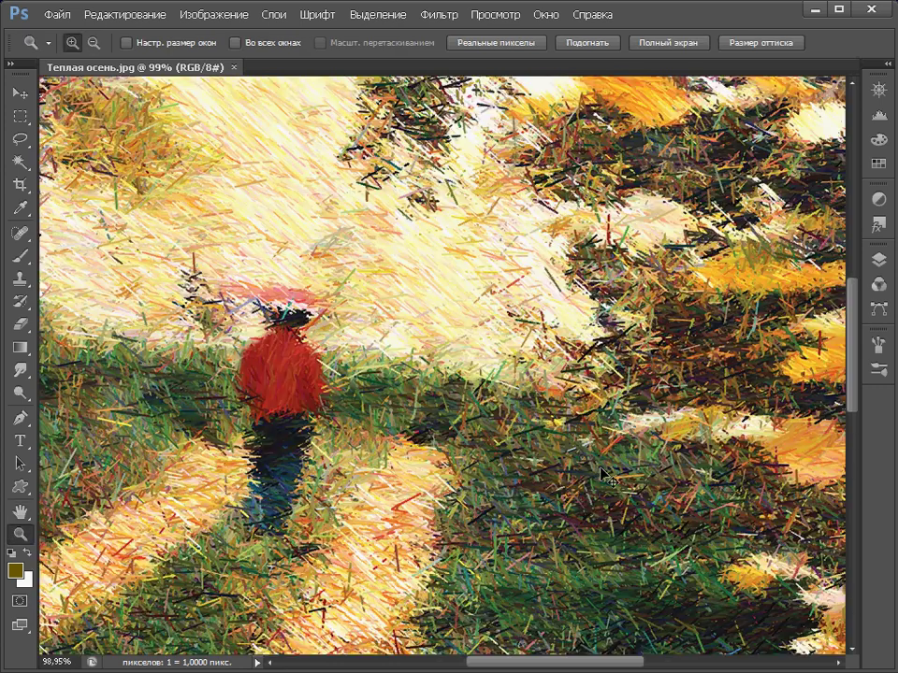
key(ctrl+minus)
key(ctrl+minus)
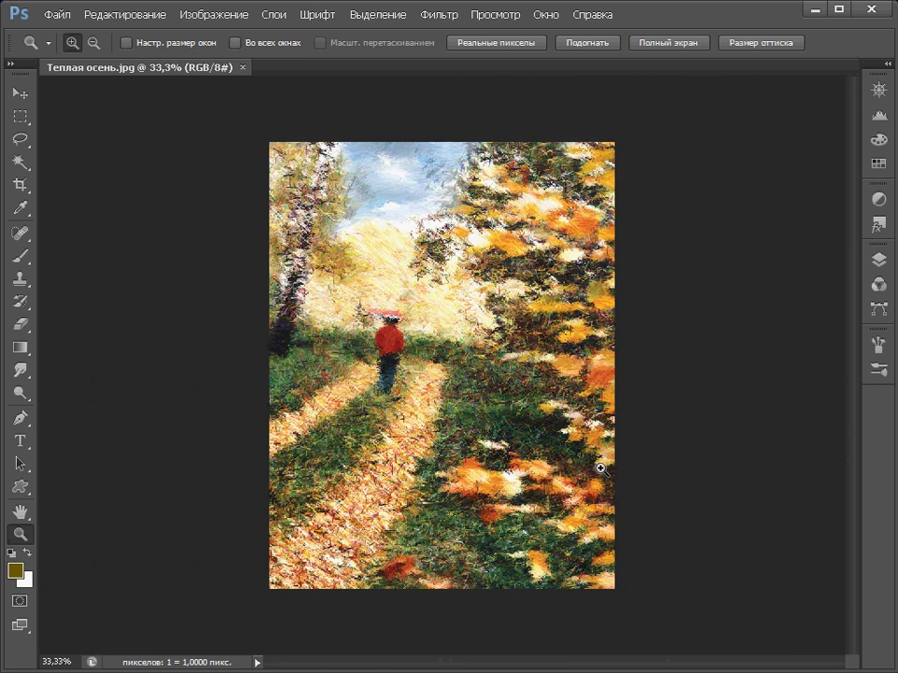
Close the autumn painting and open Цветок.jpg from the Урок 1 folder
click(243, 68)
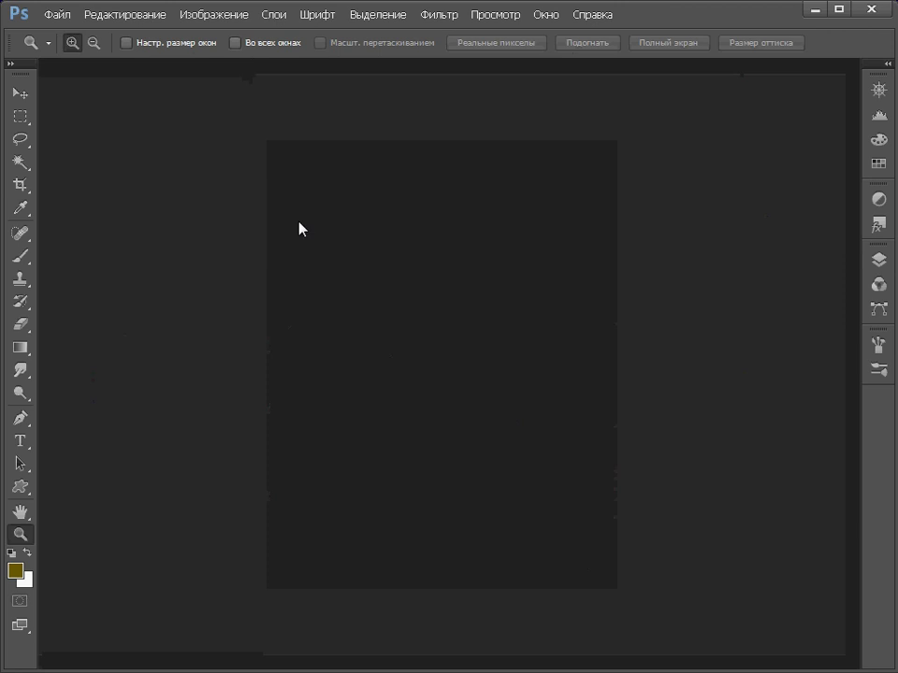
click(58, 15)
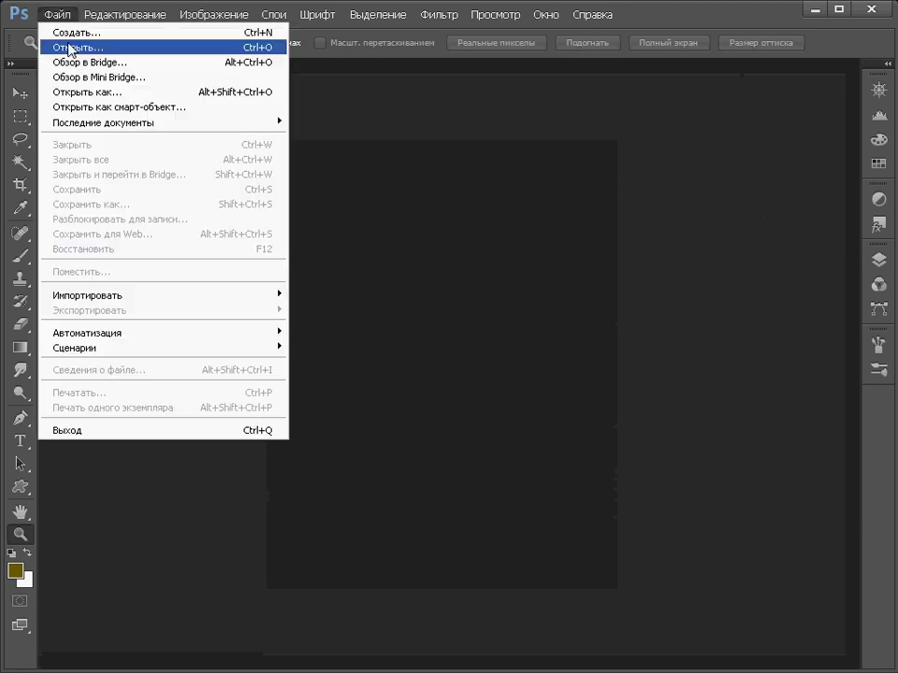
click(70, 48)
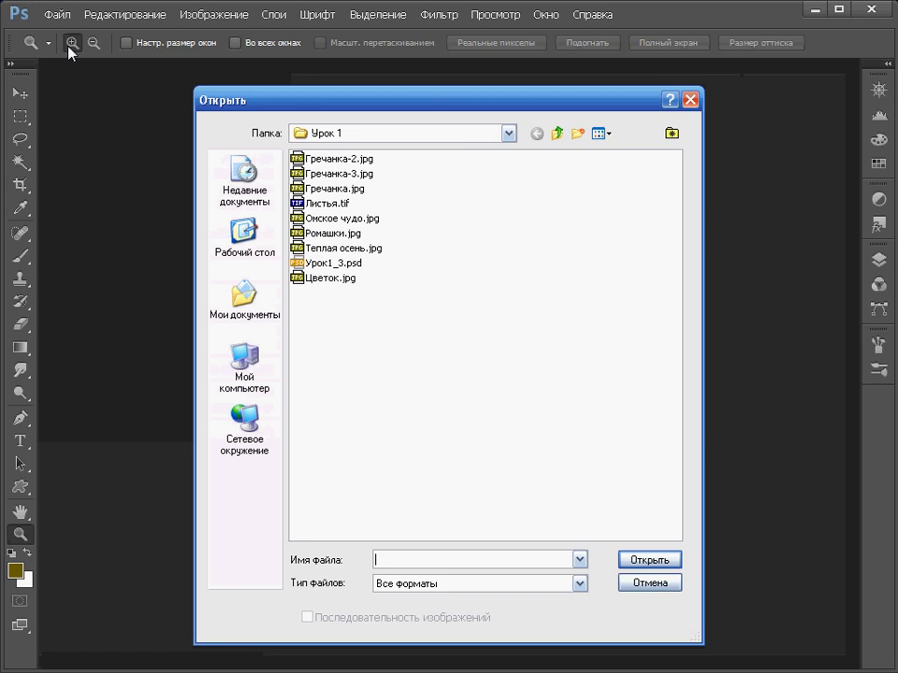
click(313, 279)
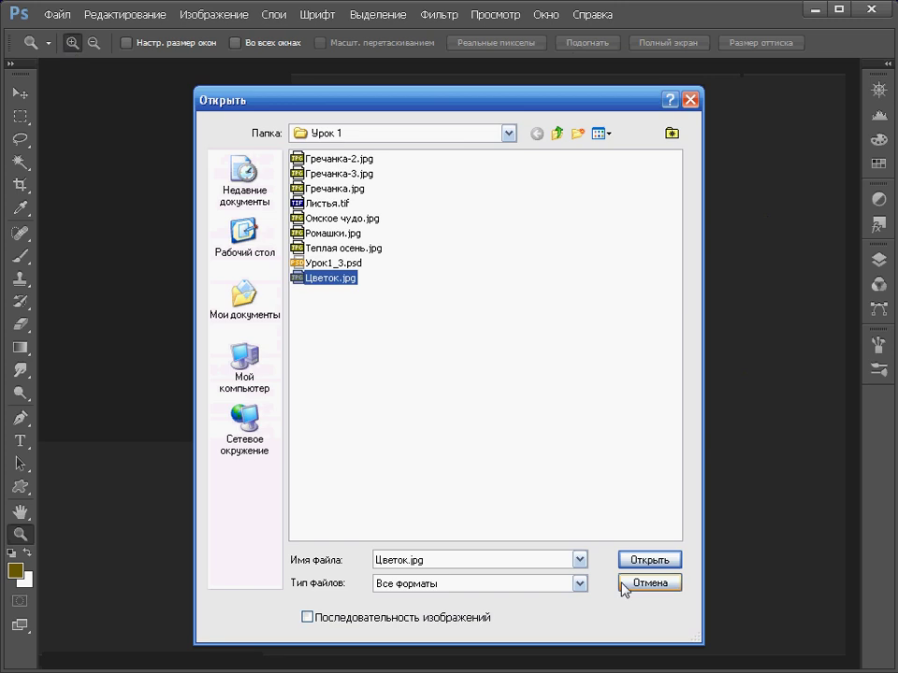
click(634, 560)
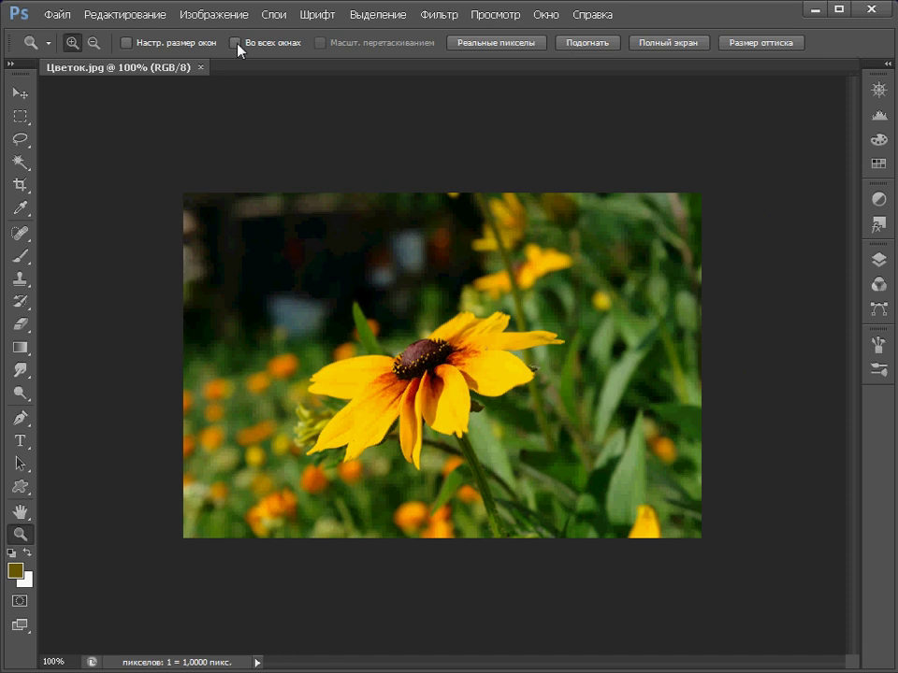
Convert the flower photo to grayscale mode, discarding its colour information
click(215, 14)
mouse_move(227, 34)
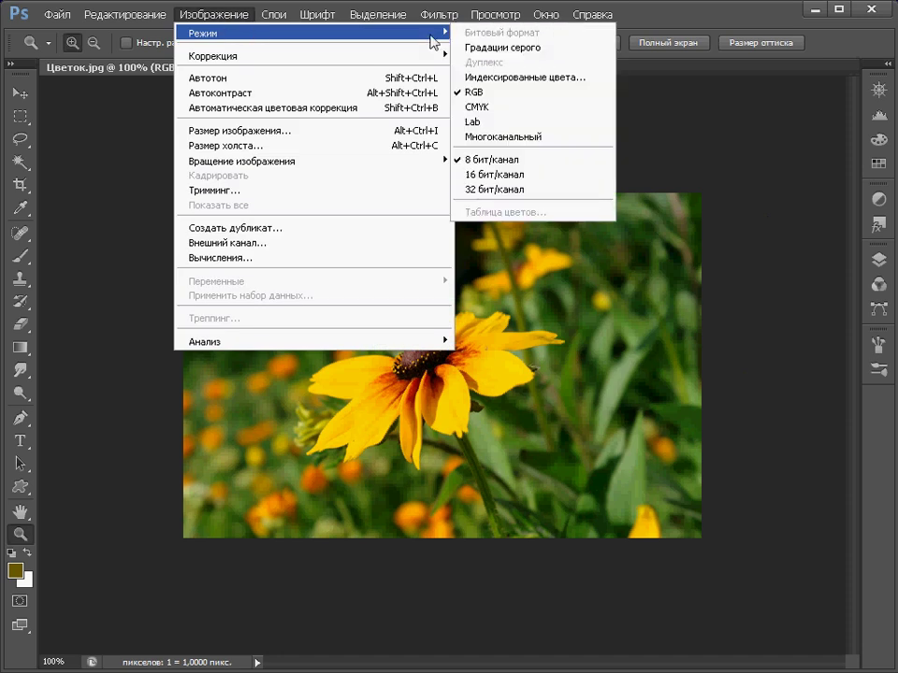
click(468, 48)
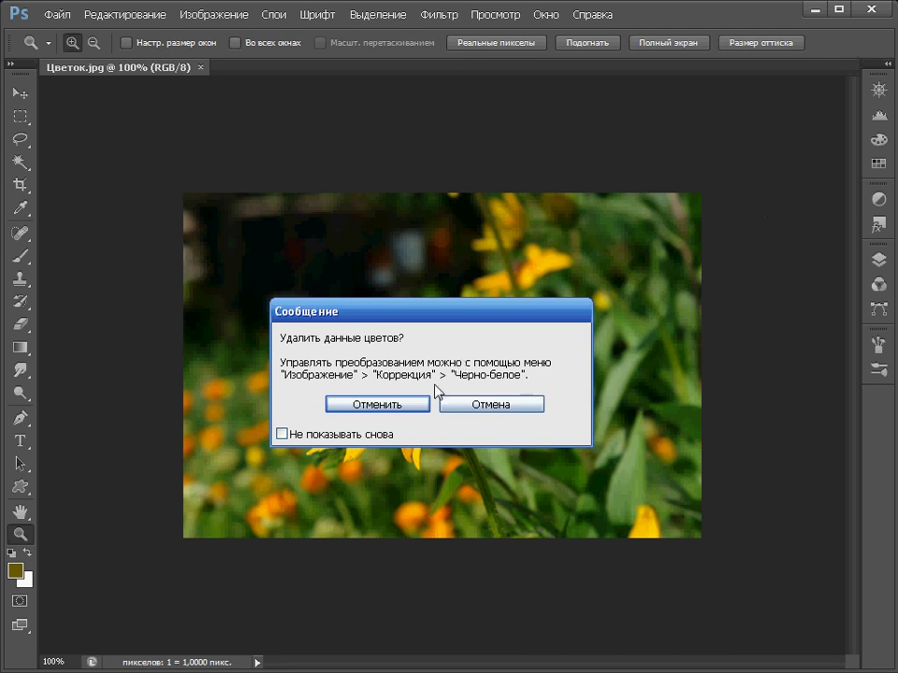
click(398, 405)
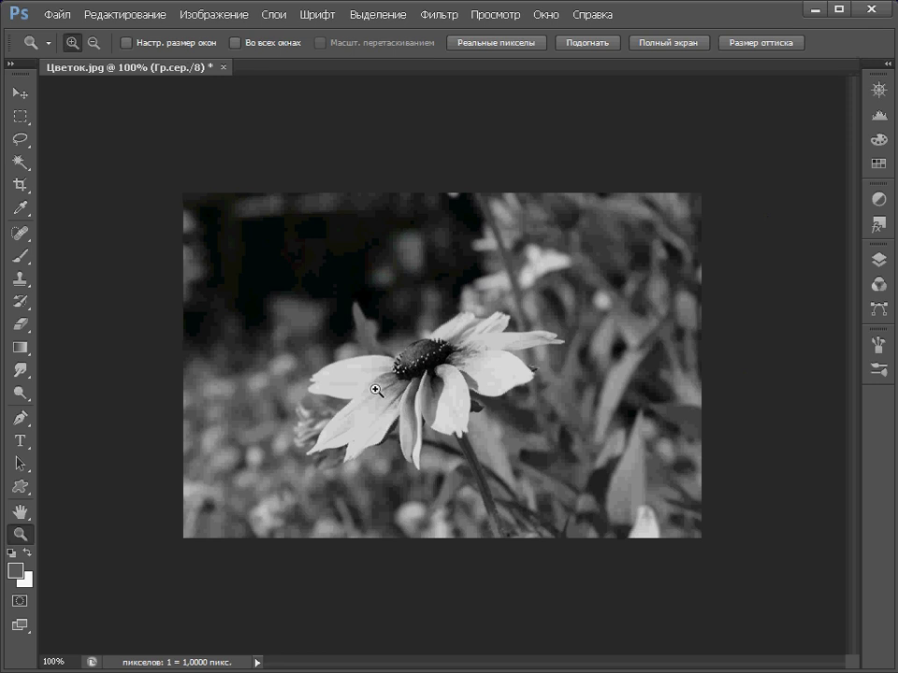
Resize the grayscale flower image to a resolution of 300 pixels/inch and a print width of 15 cm
click(230, 16)
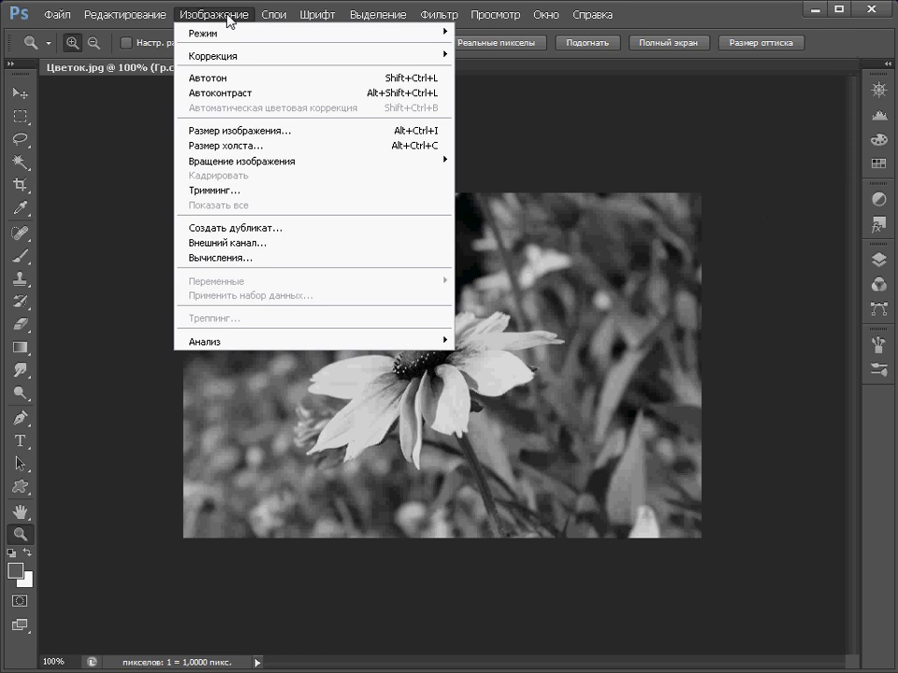
click(238, 131)
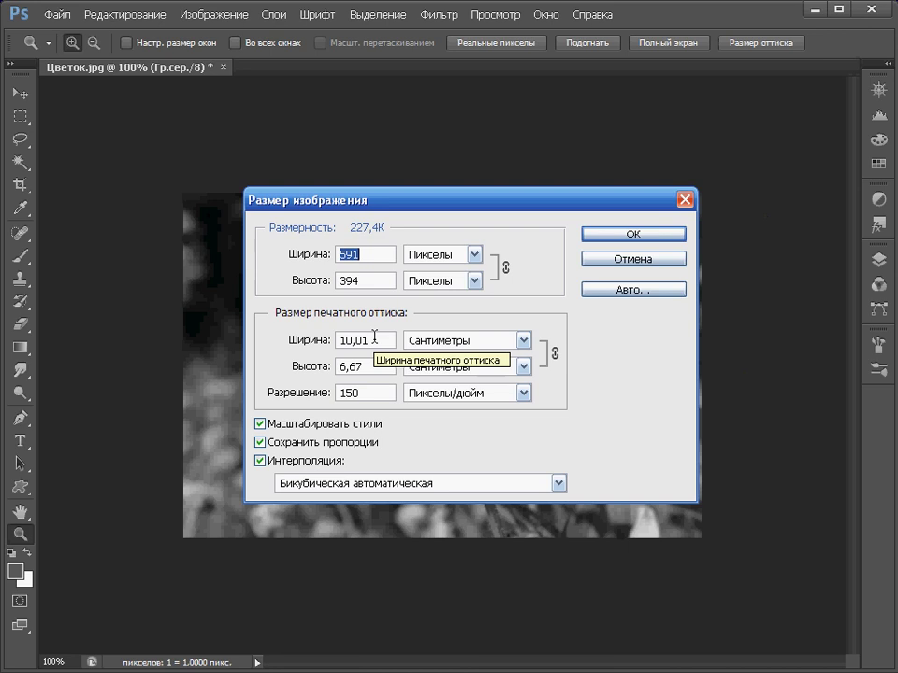
drag(363, 393, 326, 393)
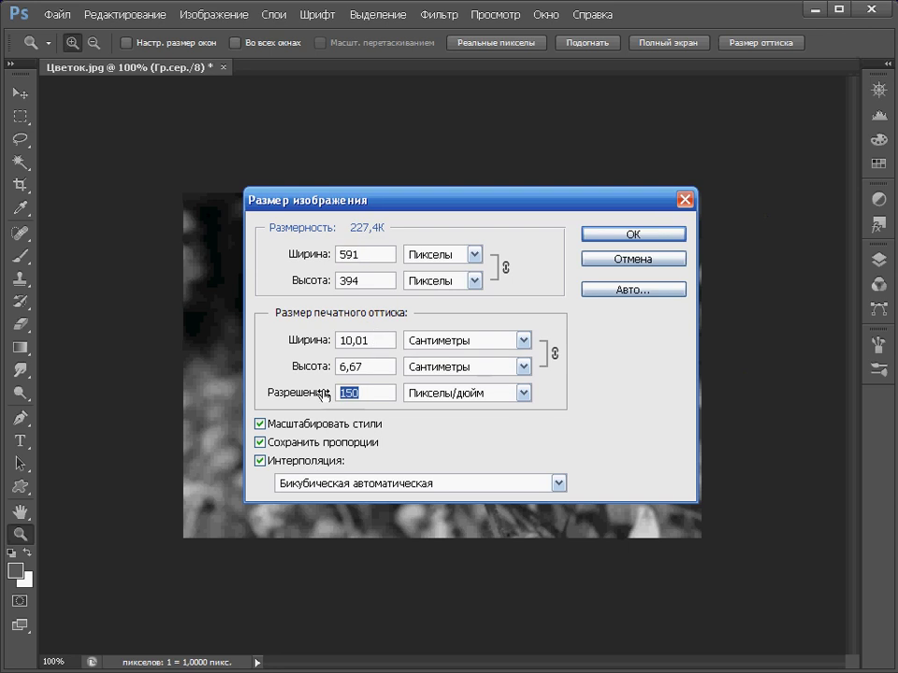
text(300)
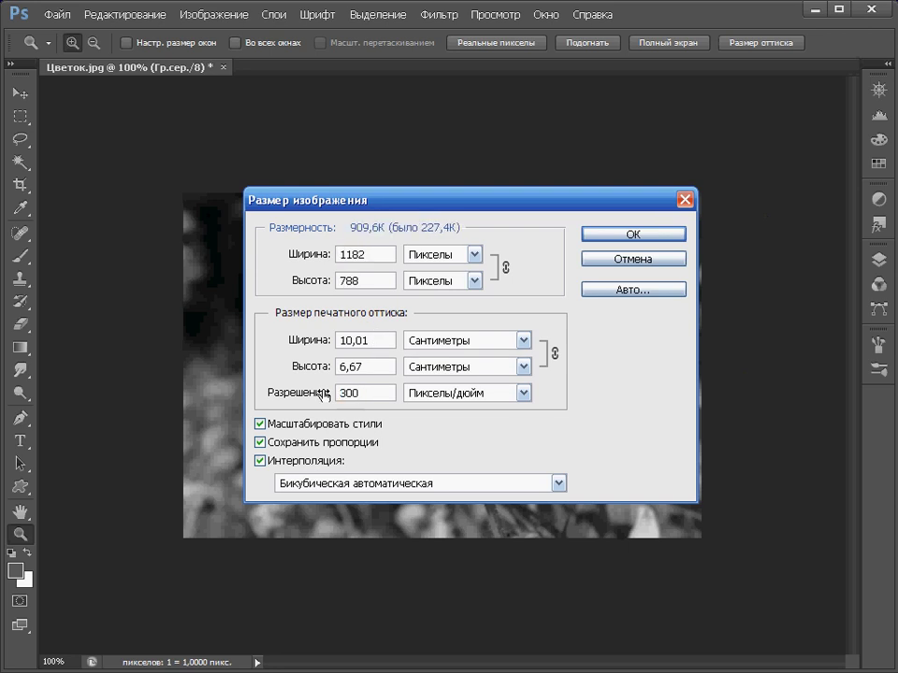
drag(367, 342, 344, 339)
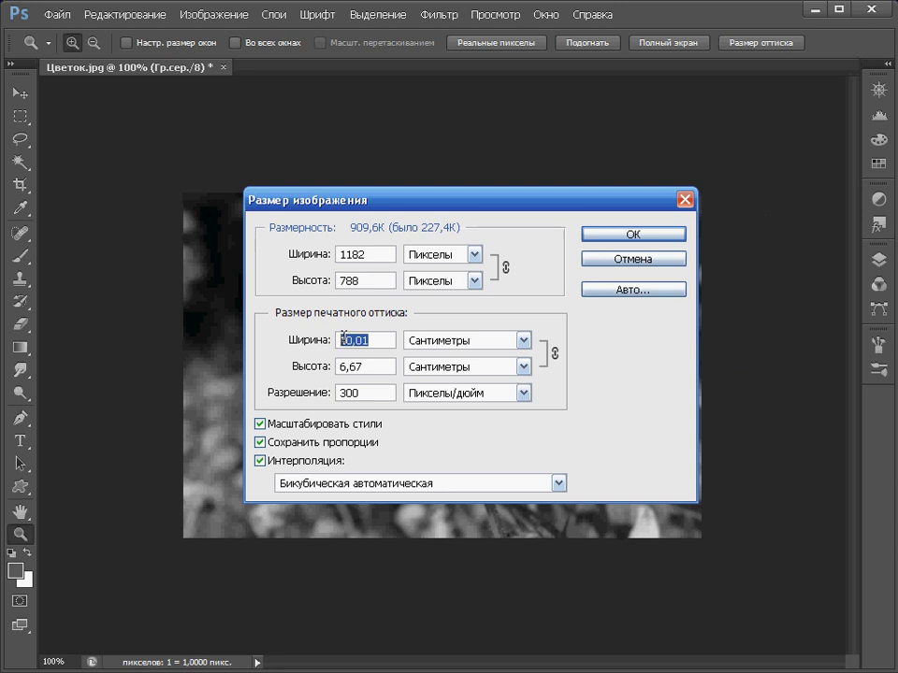
text(15)
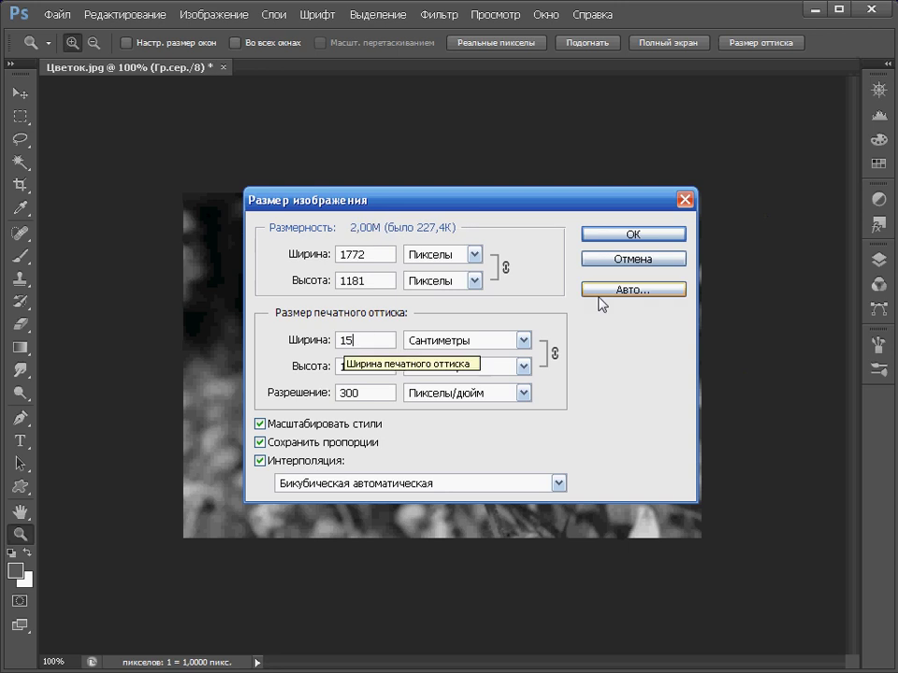
click(634, 234)
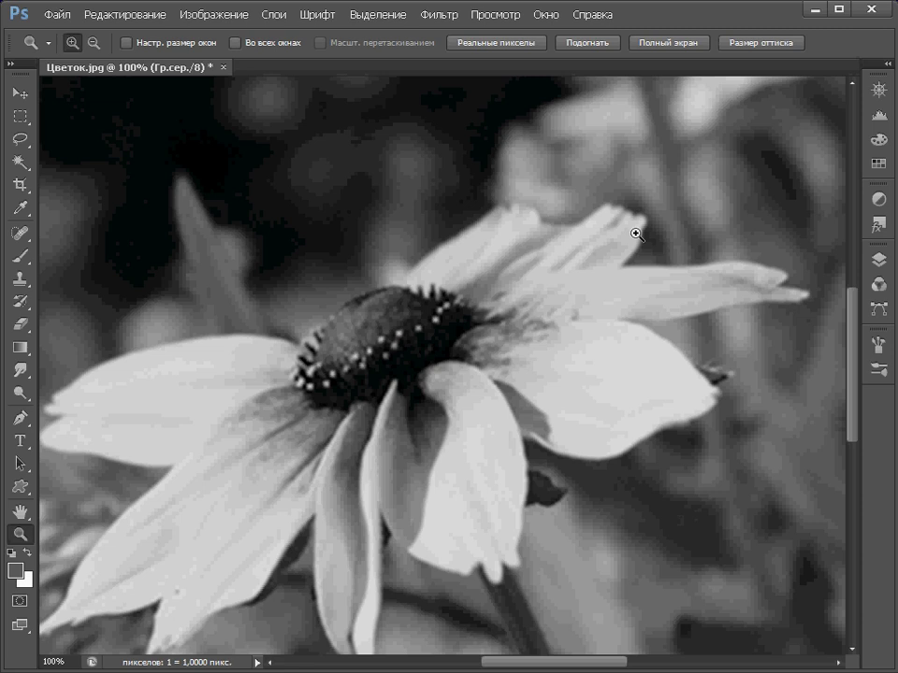
key(ctrl+minus)
key(ctrl+minus)
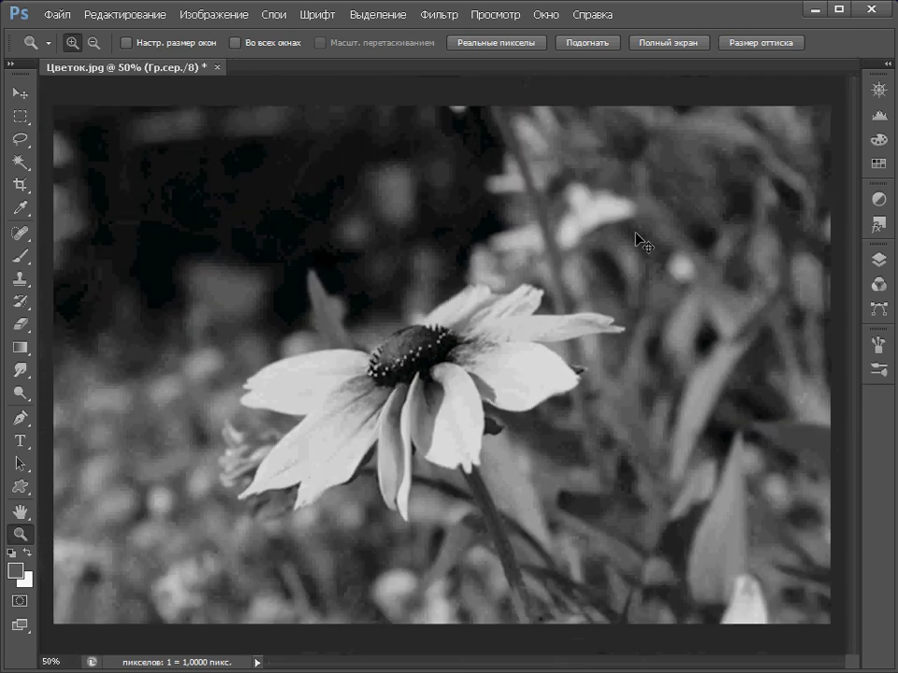
key(ctrl+minus)
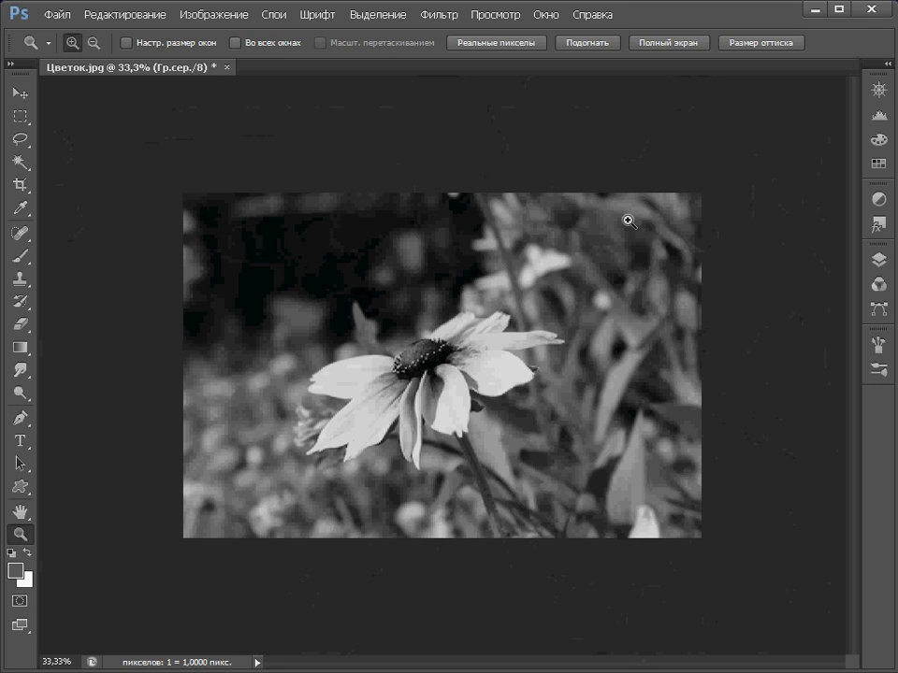
Convert the grayscale flower photo to bitmap mode at 150 pixels/inch using Порог 50% (50% threshold), and undo the conversion
click(215, 14)
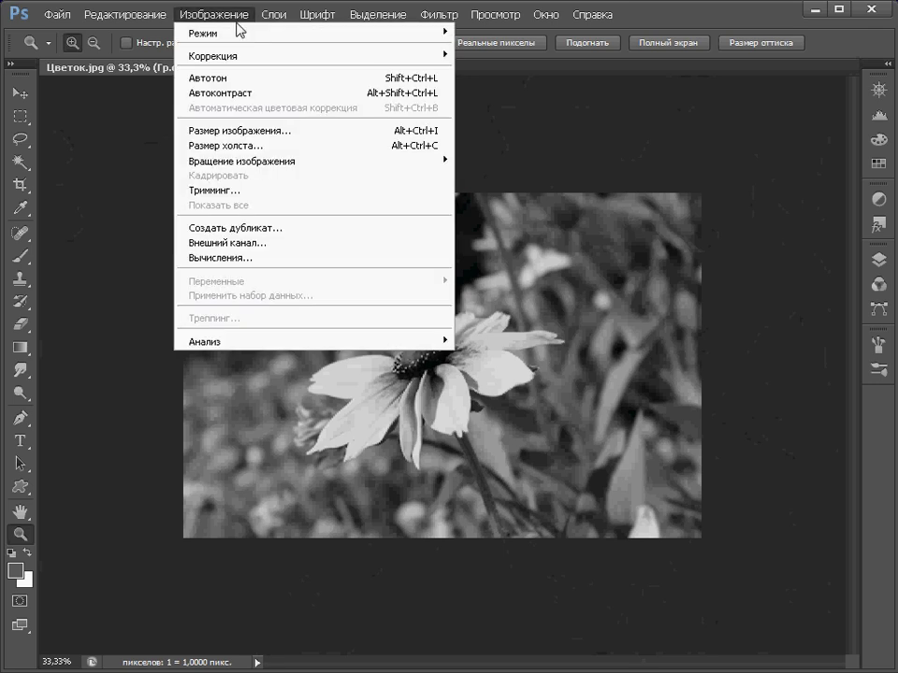
mouse_move(285, 39)
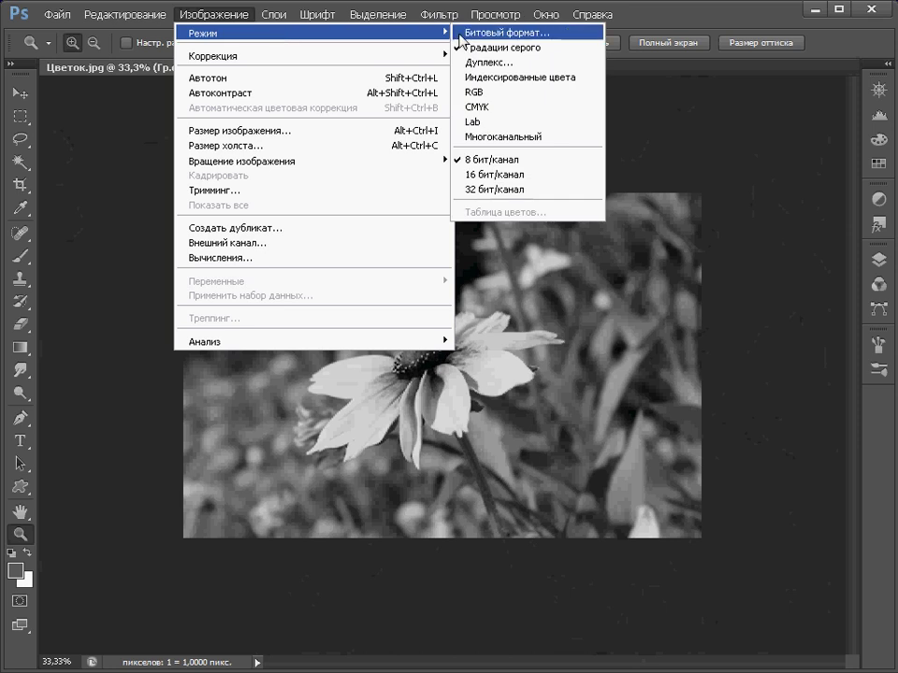
click(496, 33)
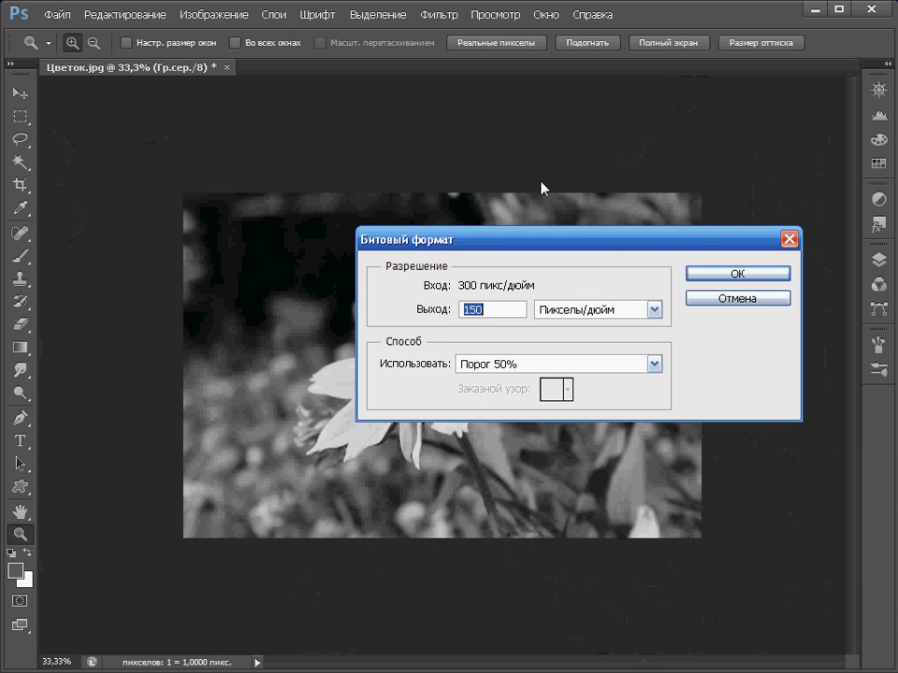
click(707, 276)
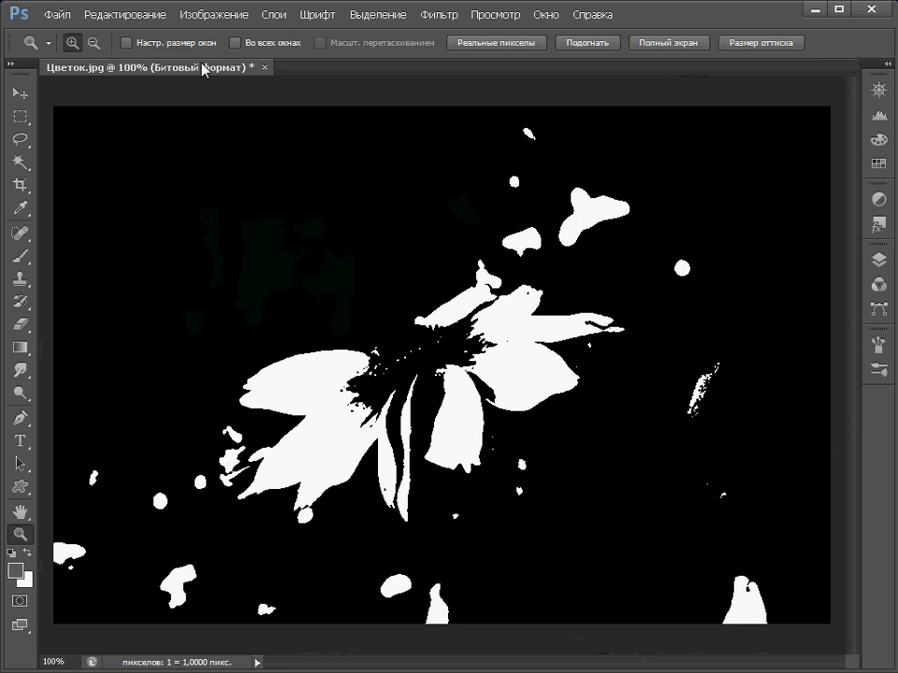
click(126, 15)
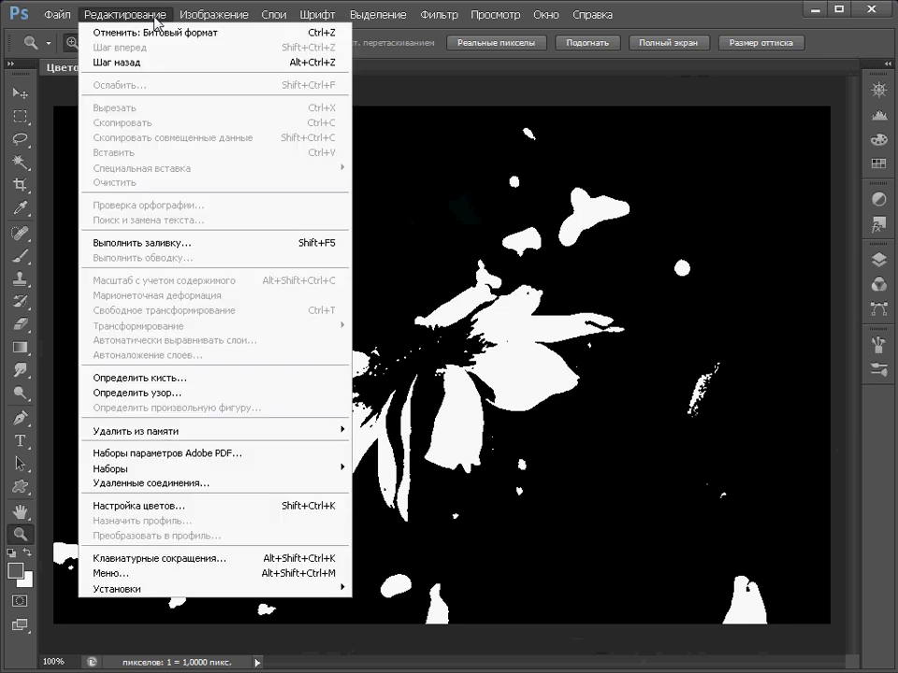
click(157, 34)
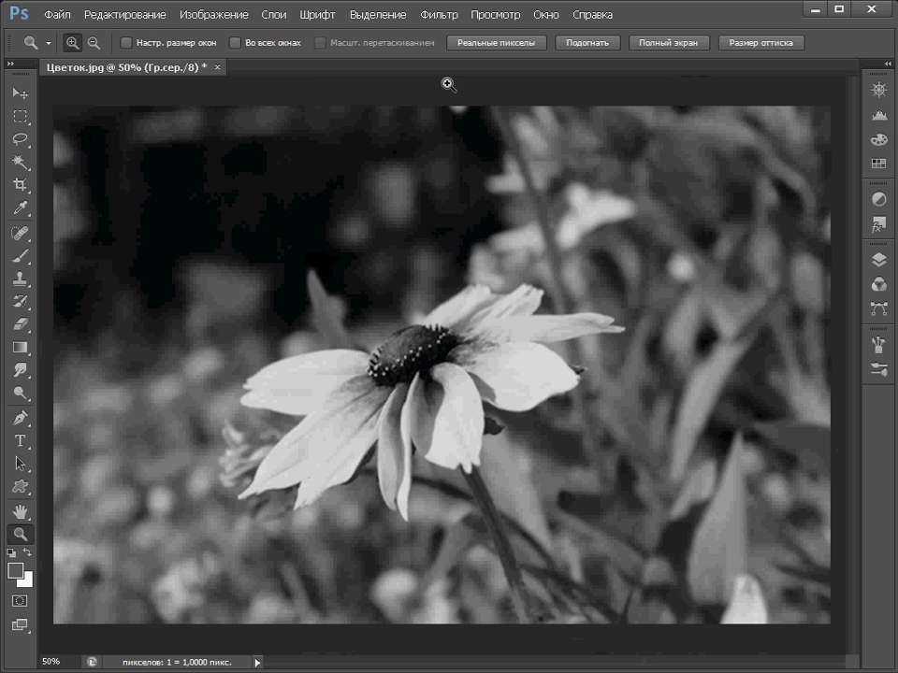
Show the document history and step back through the grayscale and opening states, returning to the Размер изображения (image size) state
click(545, 15)
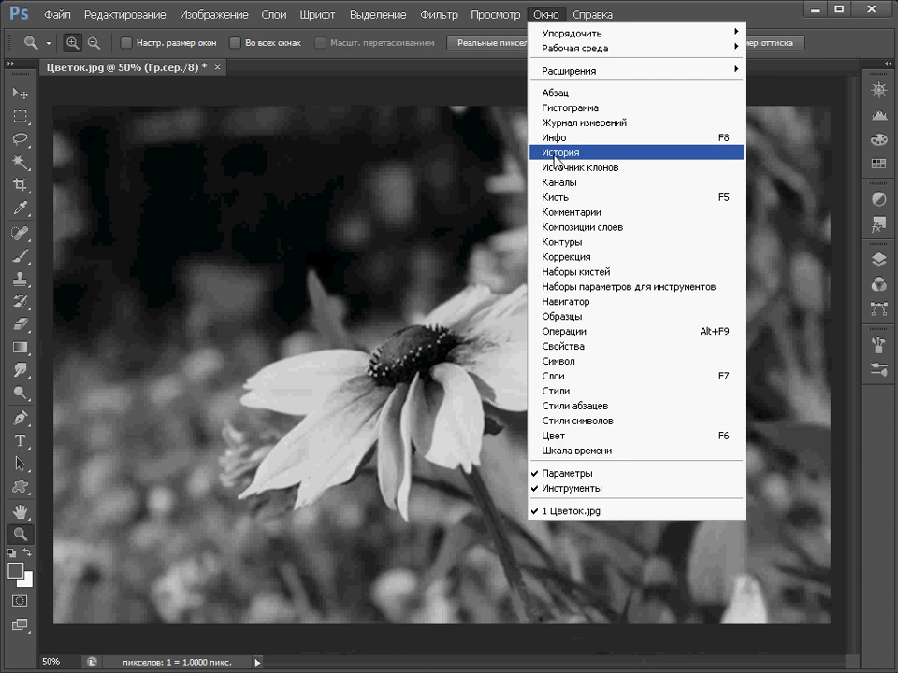
click(556, 155)
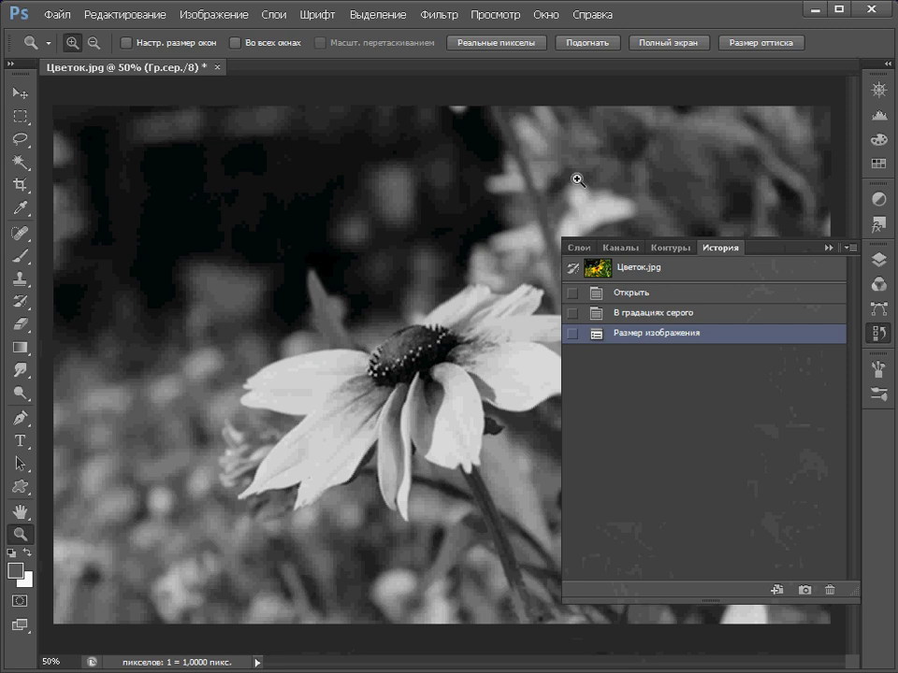
click(688, 315)
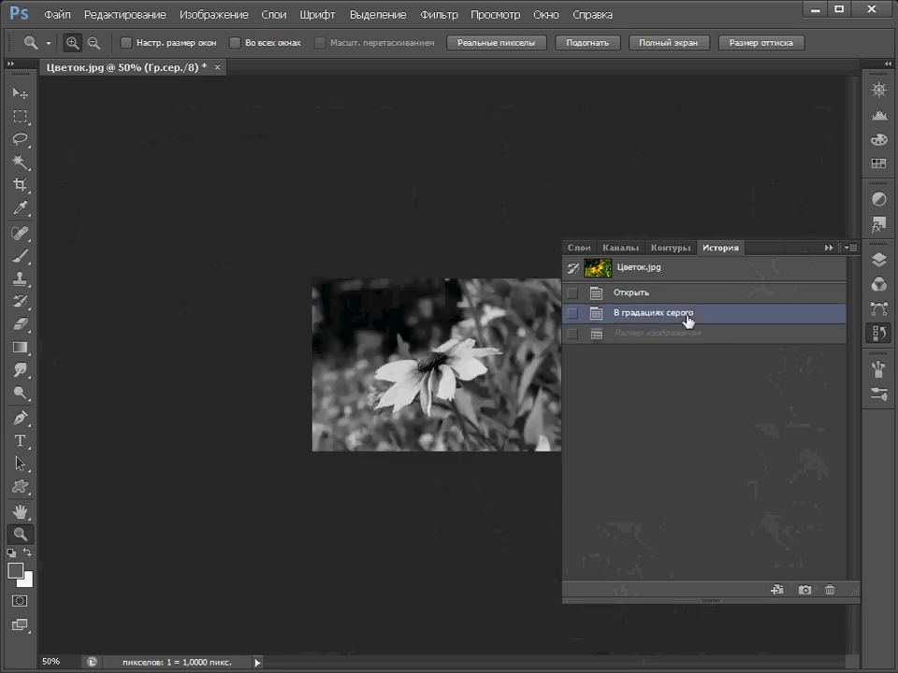
click(676, 297)
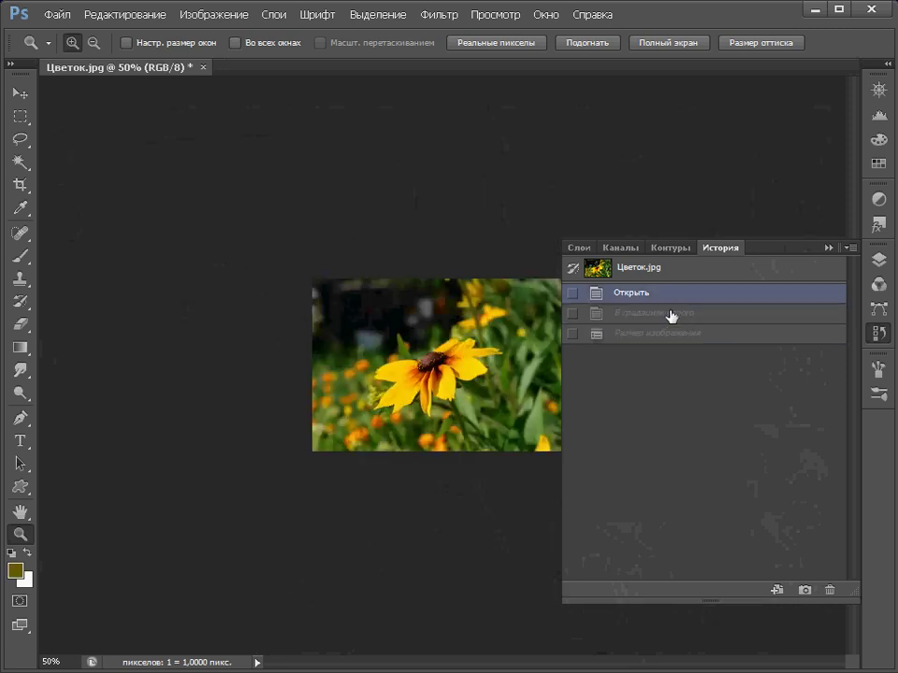
click(671, 314)
click(673, 334)
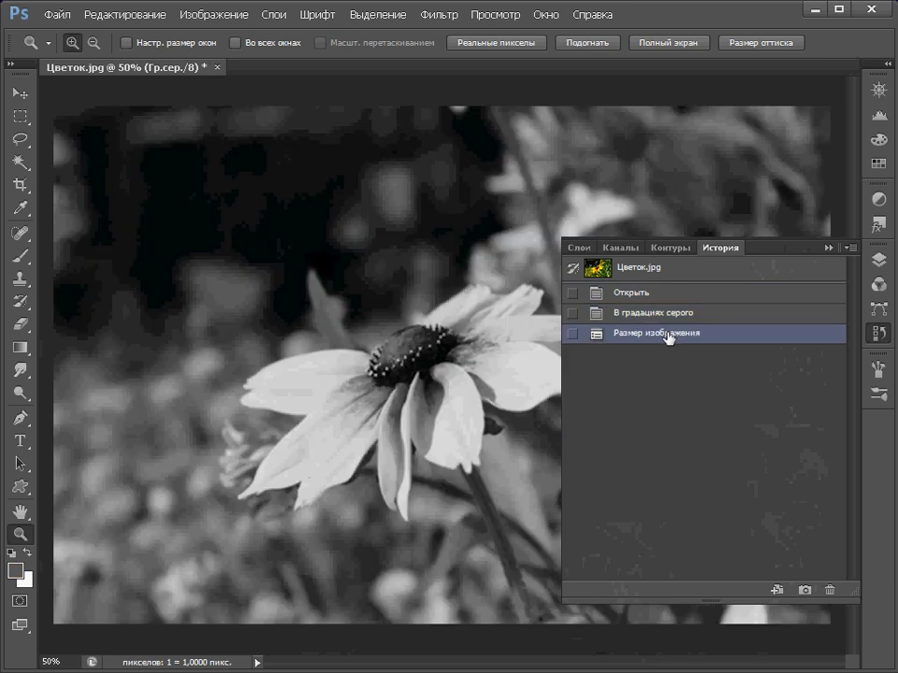
Convert the photo to a 150 pixels/inch bitmap using a halftone screen of 53 lines/inch, 45° and Ромб (diamond) dots, and revert to the image size state
click(223, 17)
mouse_move(227, 35)
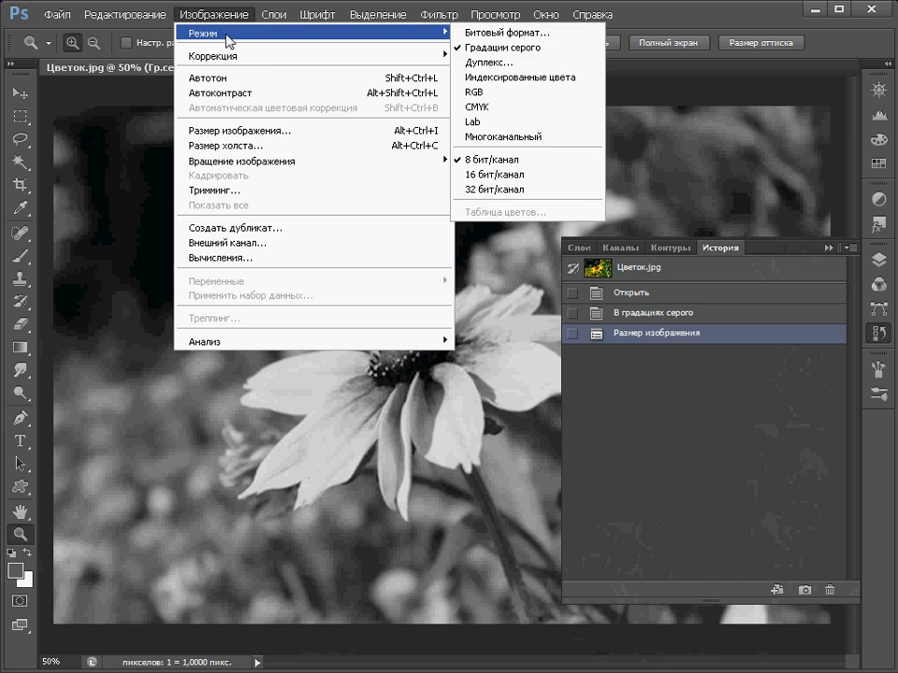
click(508, 33)
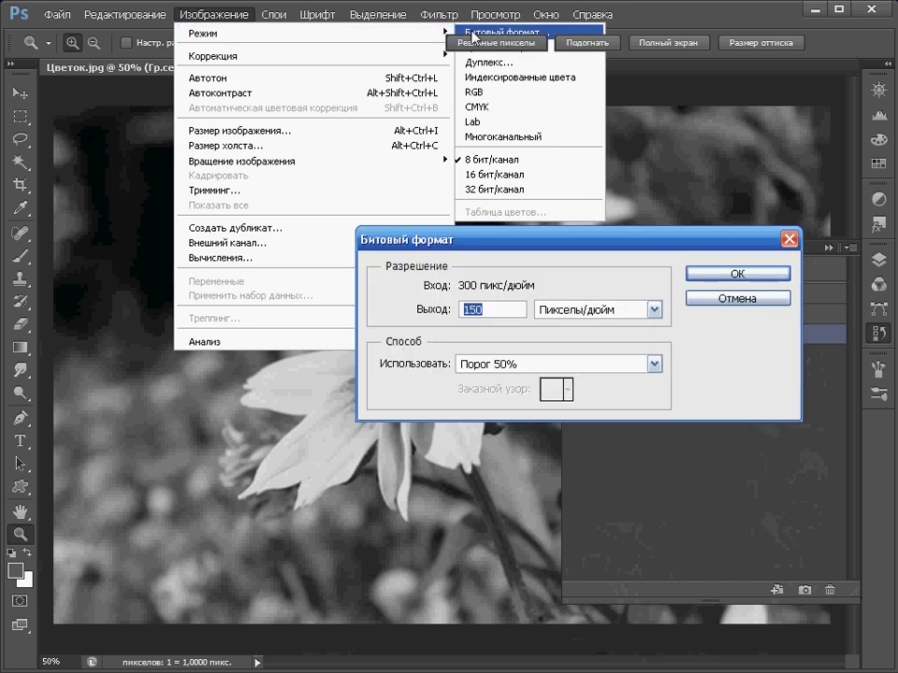
click(654, 365)
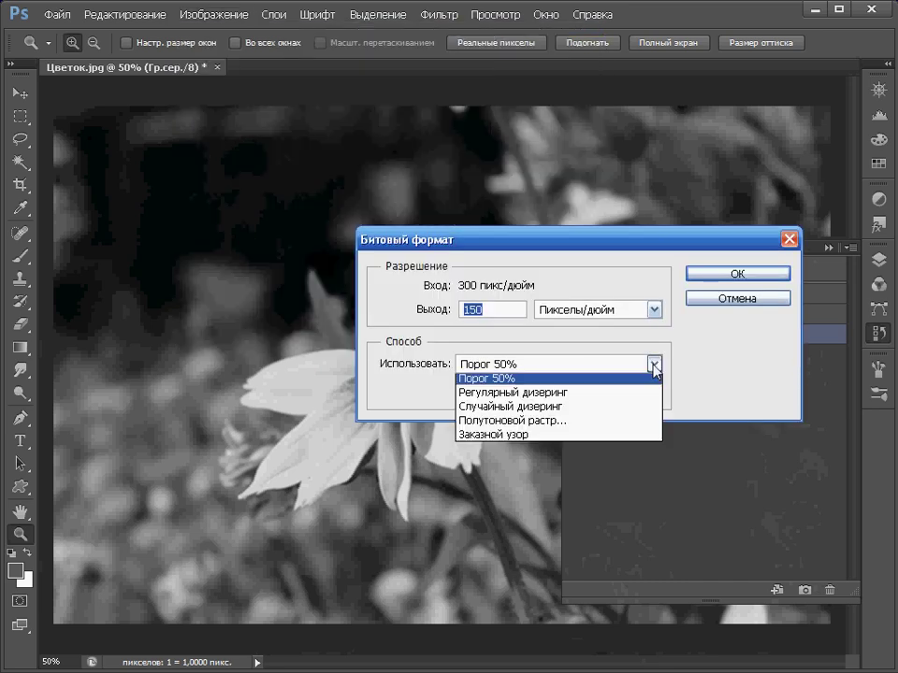
click(631, 424)
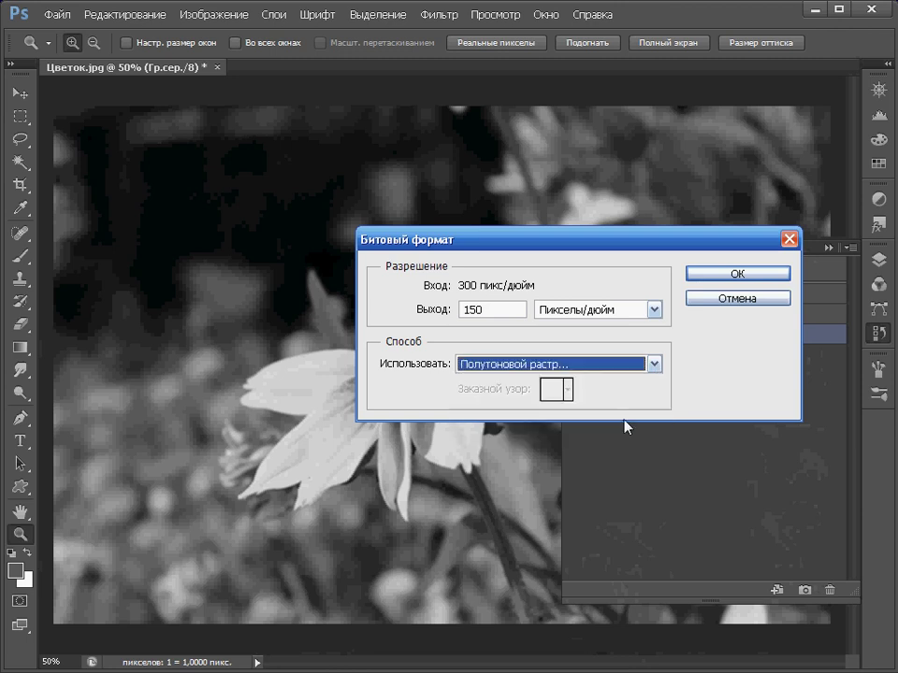
click(728, 279)
drag(660, 270, 497, 267)
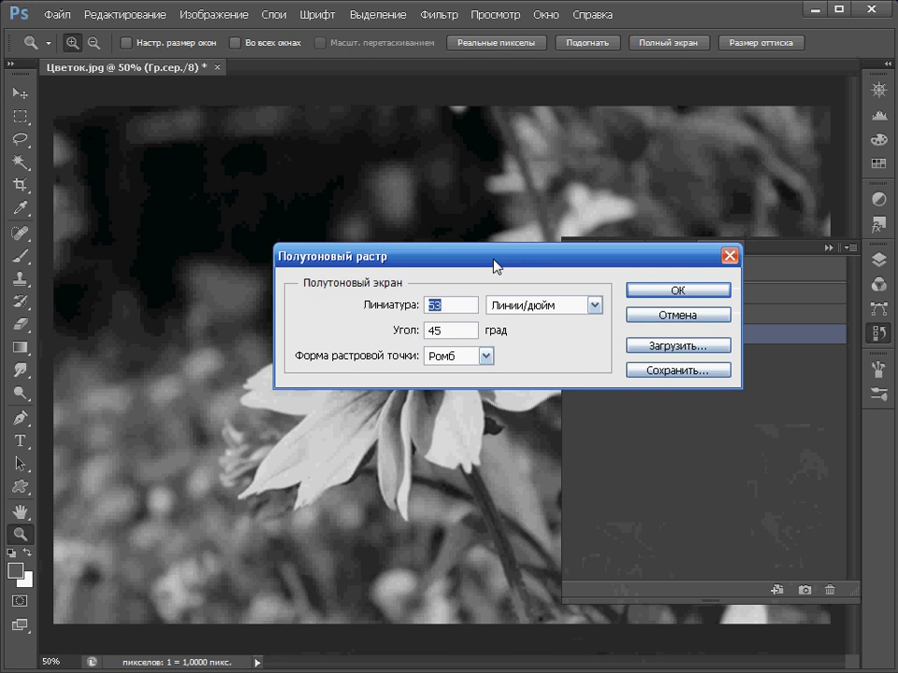
click(648, 300)
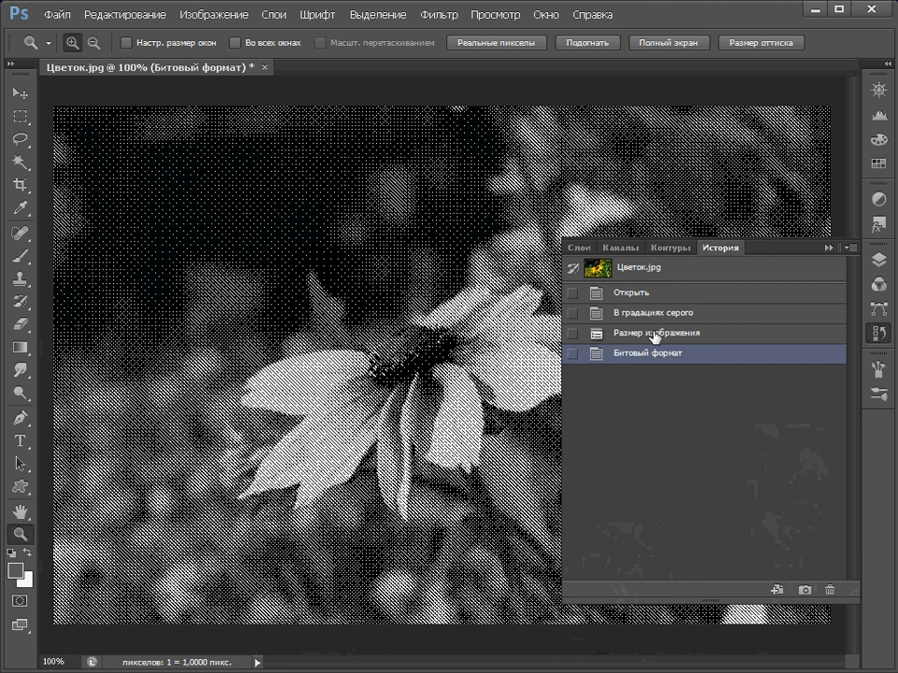
click(654, 335)
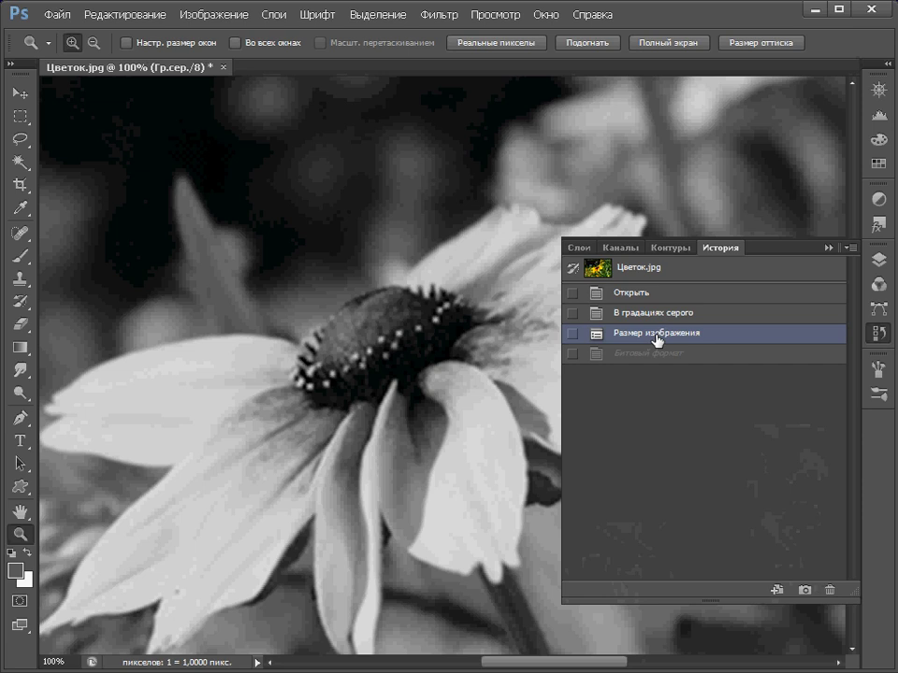
Convert the photo to a 150 pixels/inch halftone-screen bitmap with Линия (line) dots, 53 lines/inch at 45°, and revert to the image size state
click(214, 16)
mouse_move(223, 36)
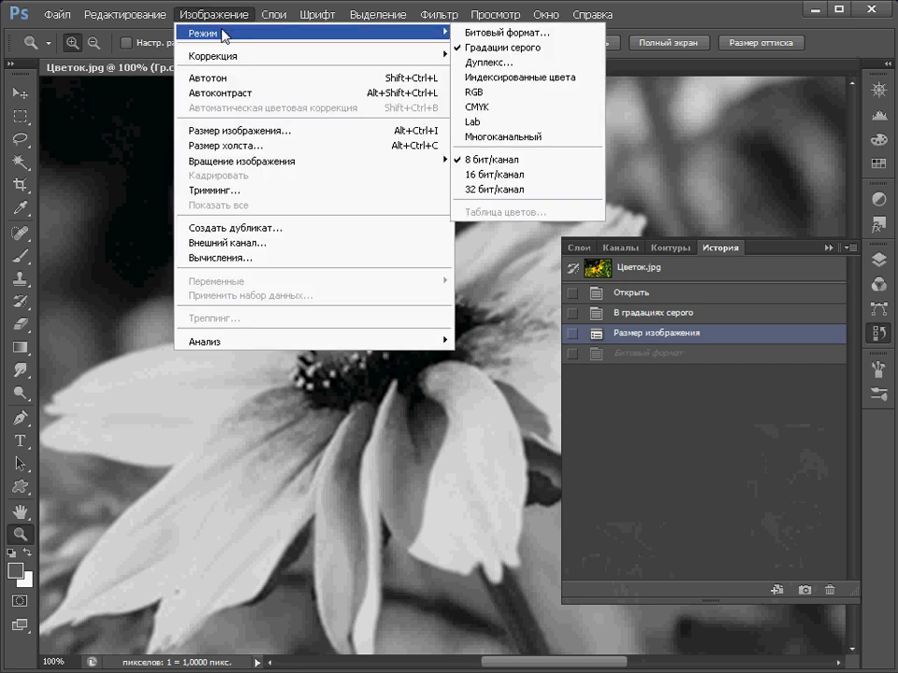
click(507, 33)
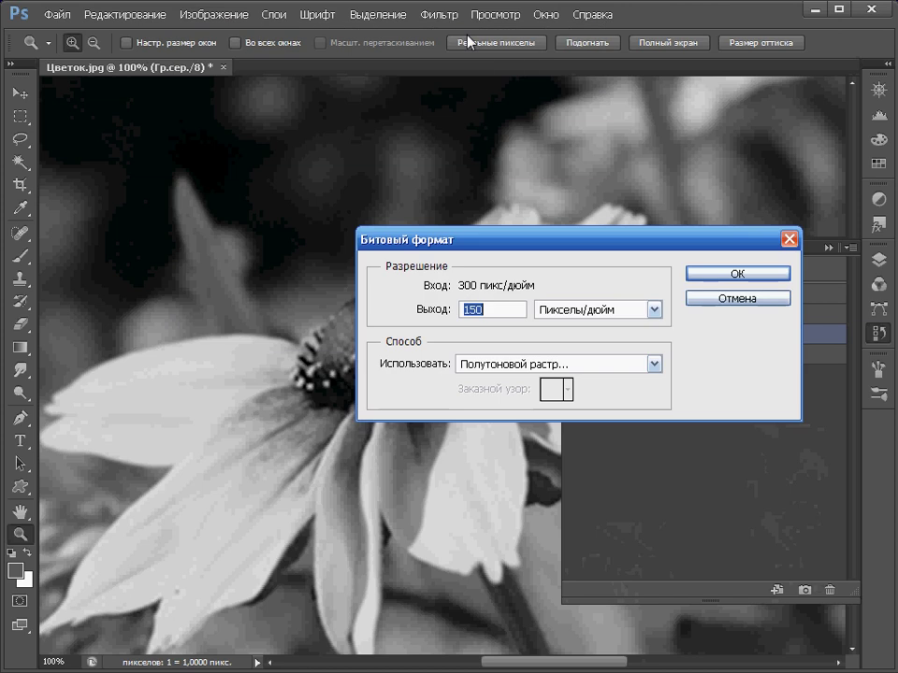
click(654, 365)
click(599, 426)
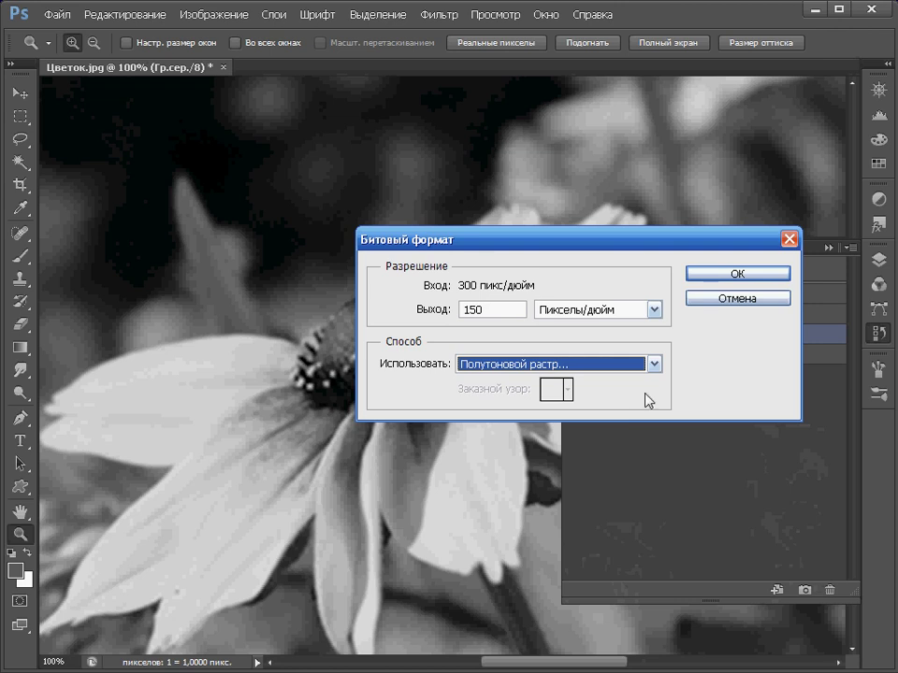
click(709, 277)
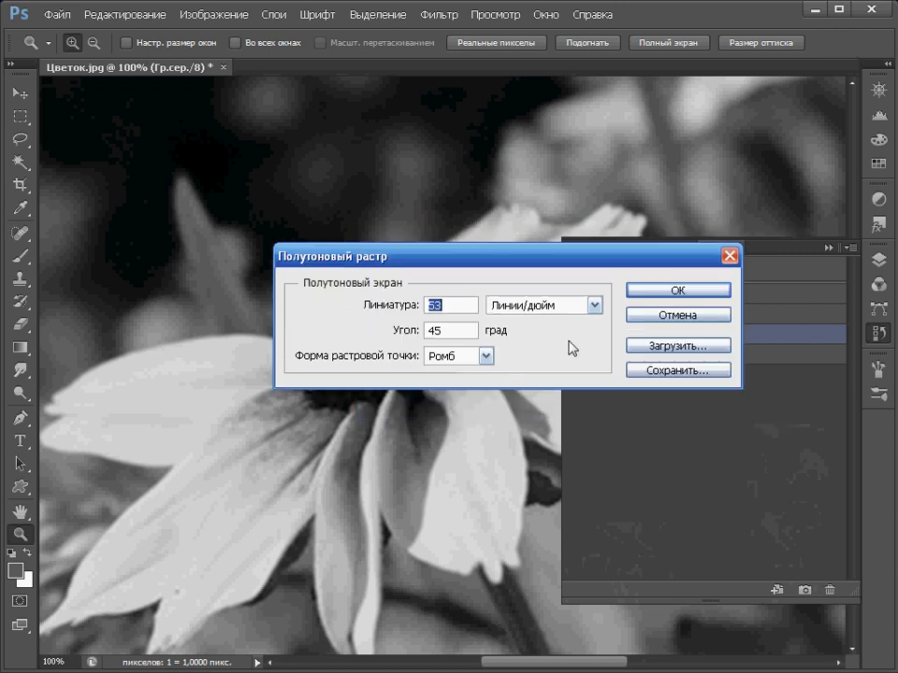
click(485, 356)
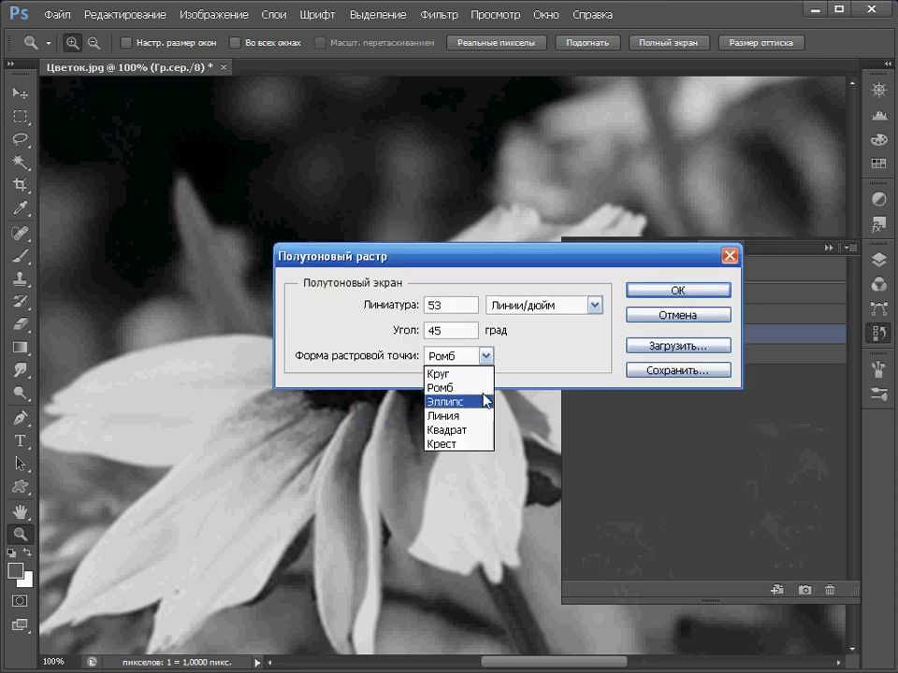
click(463, 415)
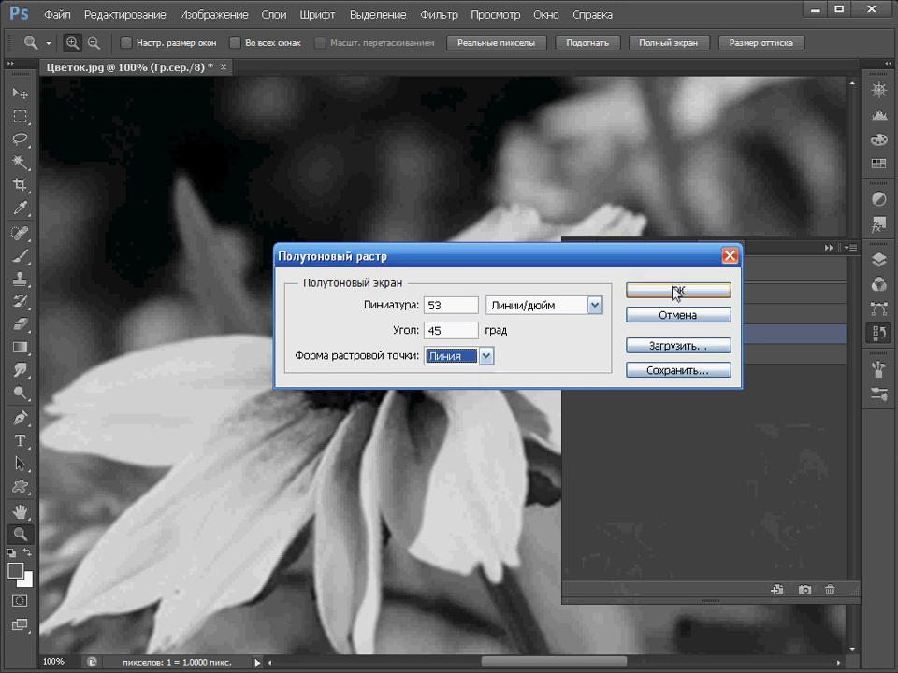
click(675, 291)
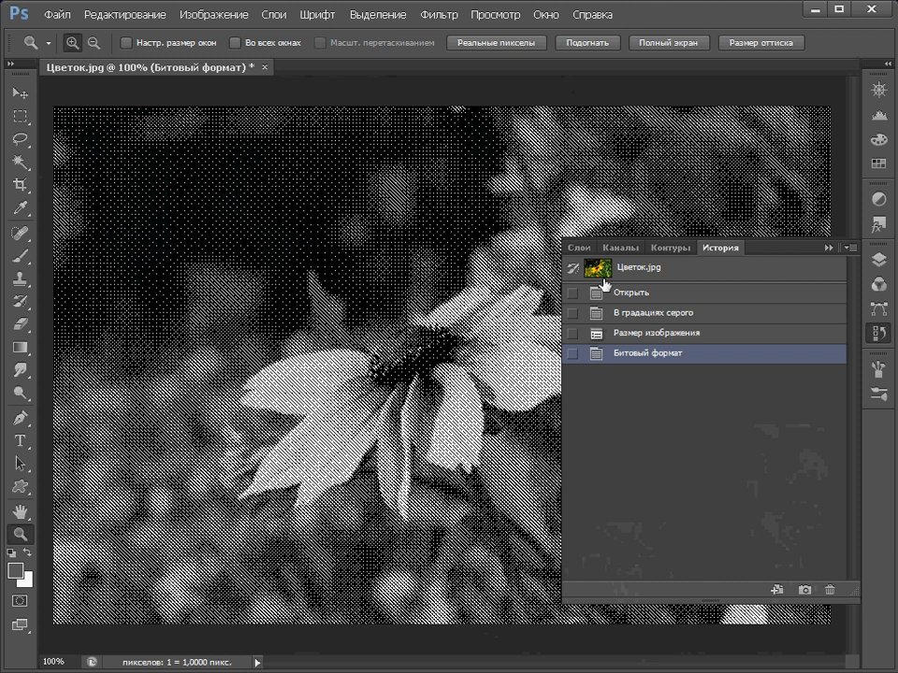
click(651, 335)
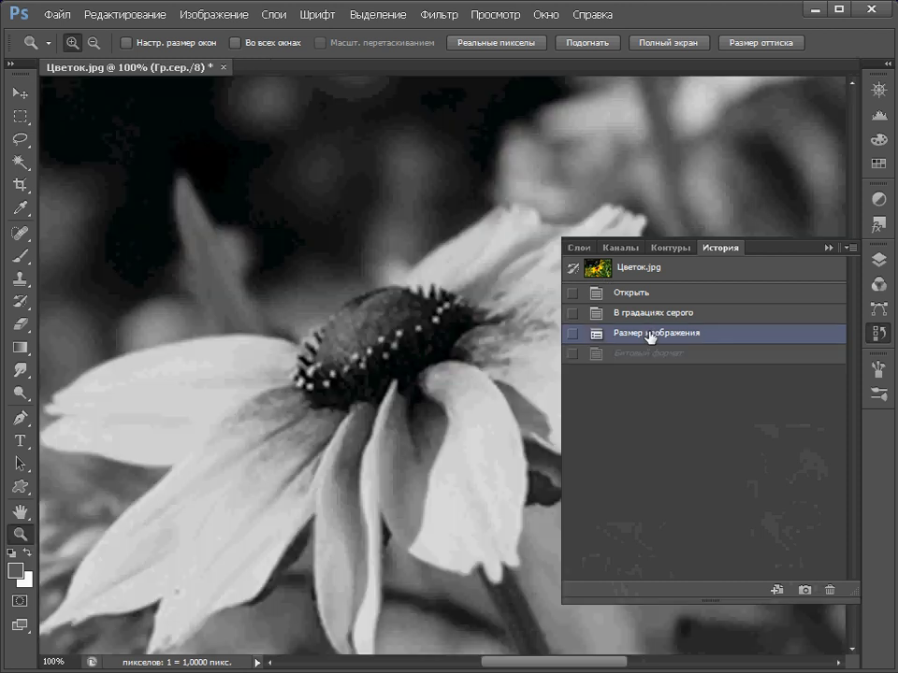
Convert the grayscale flower photo to a 150 pixels/inch bitmap, replacing the halftone screen method with Порог 50% (50% threshold)
click(214, 14)
mouse_move(254, 40)
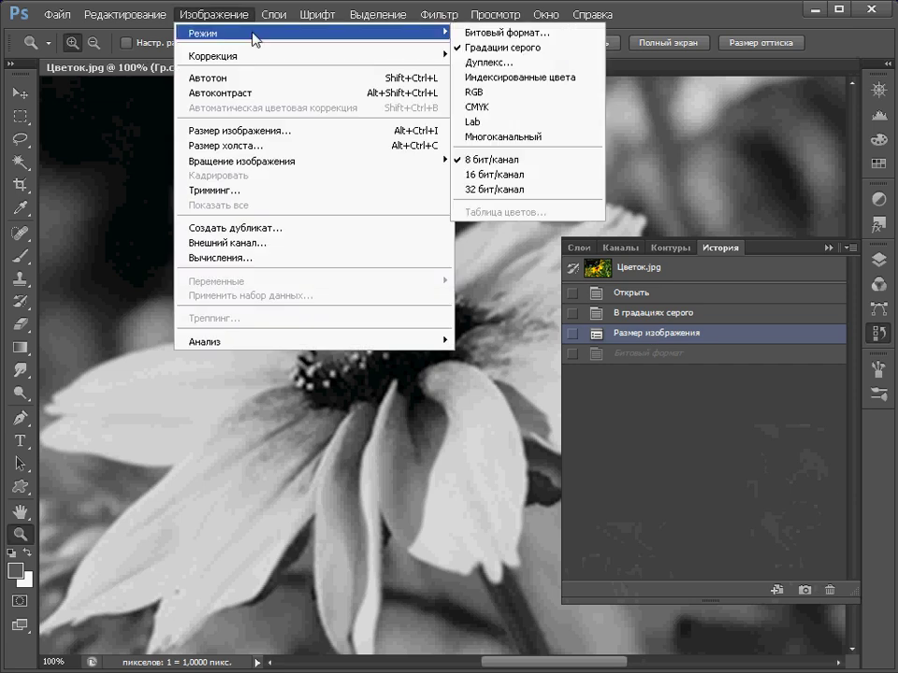
click(505, 32)
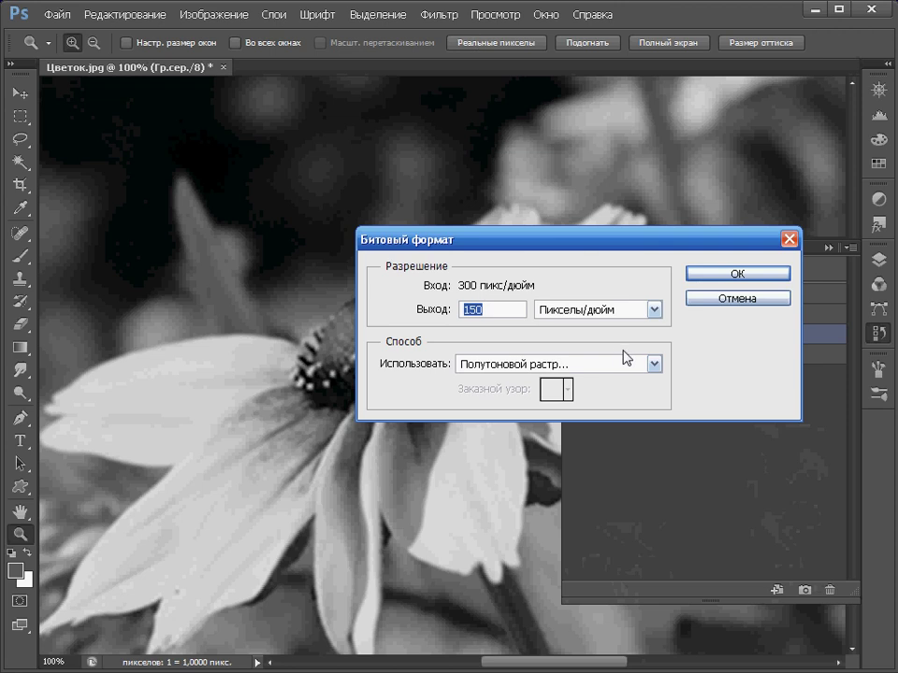
click(653, 365)
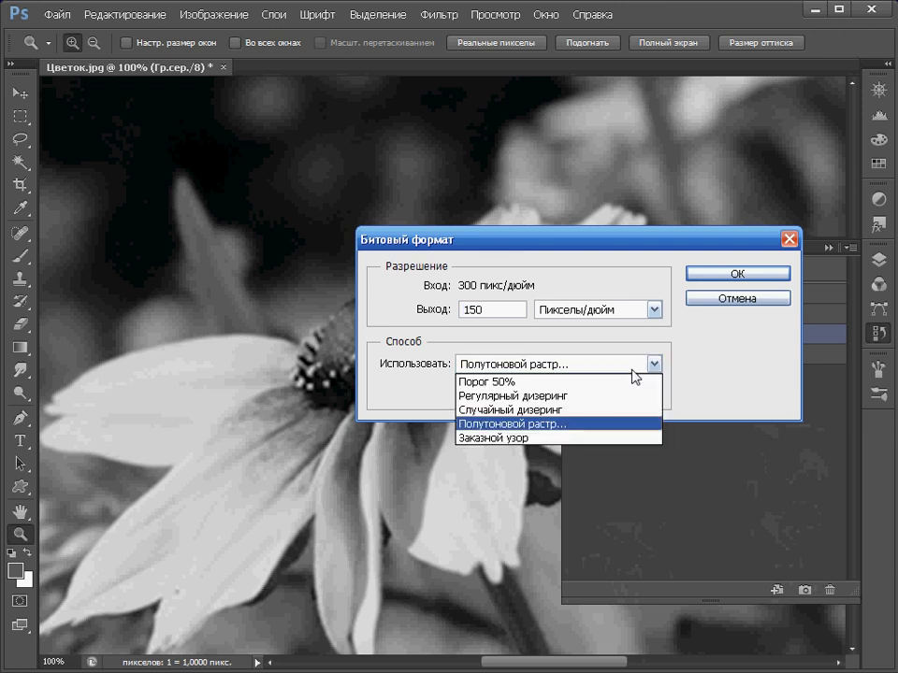
click(623, 382)
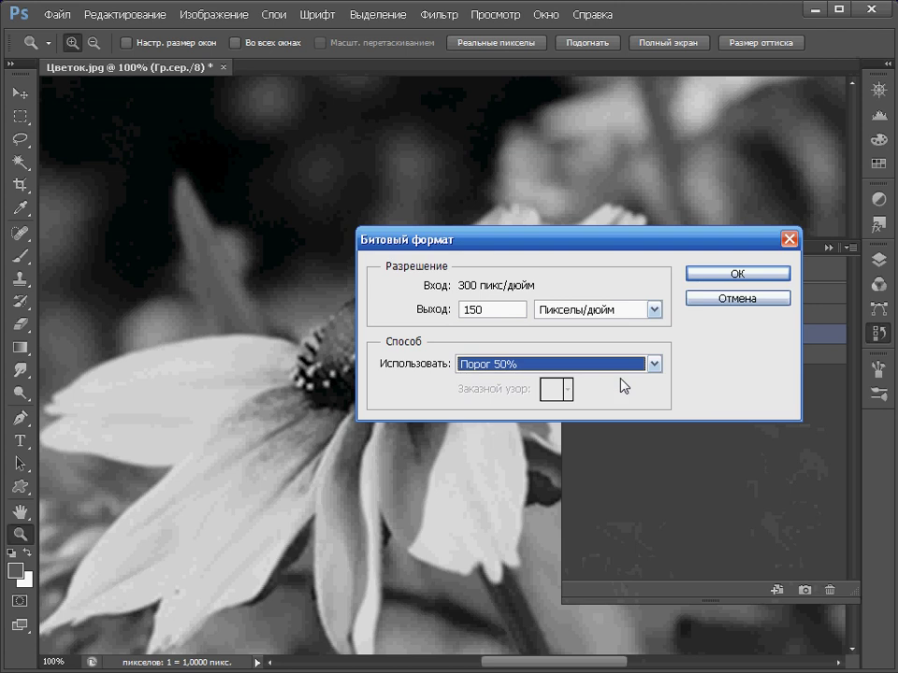
click(715, 276)
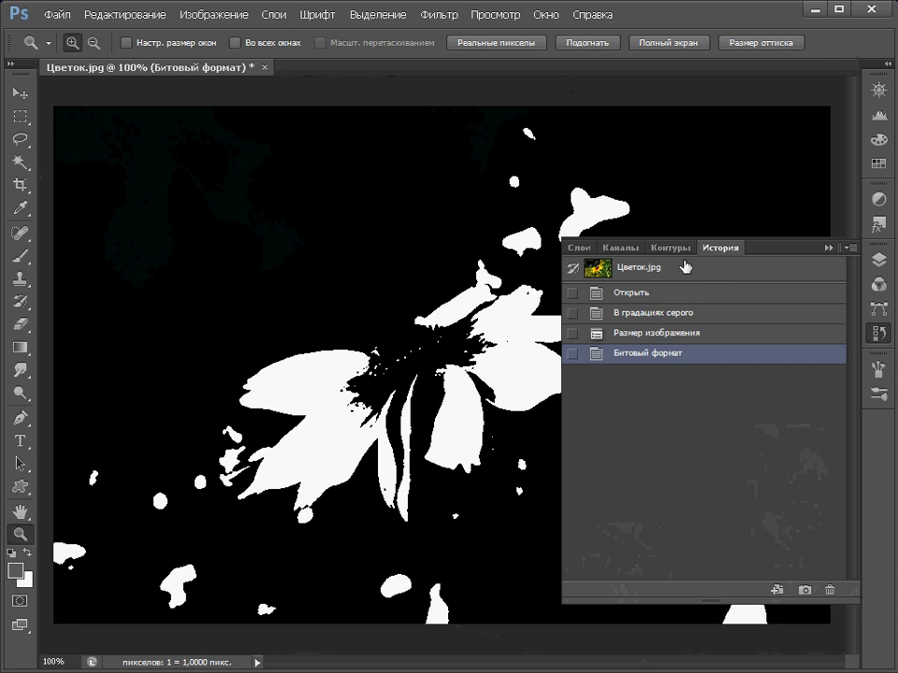
Convert the thresholded bitmap flower image back to grayscale mode with a size ratio of 1
click(217, 15)
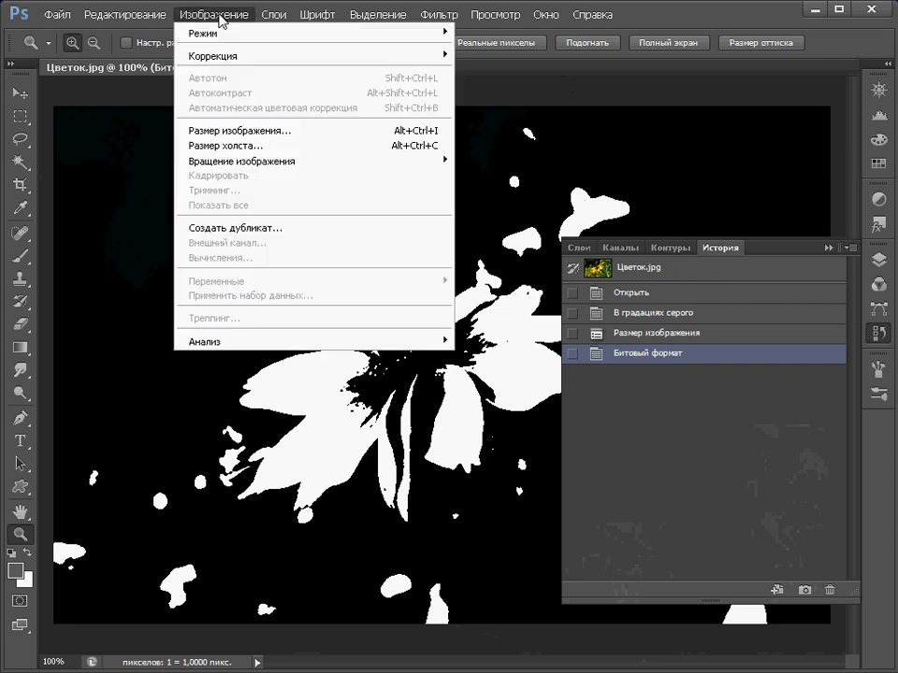
mouse_move(225, 38)
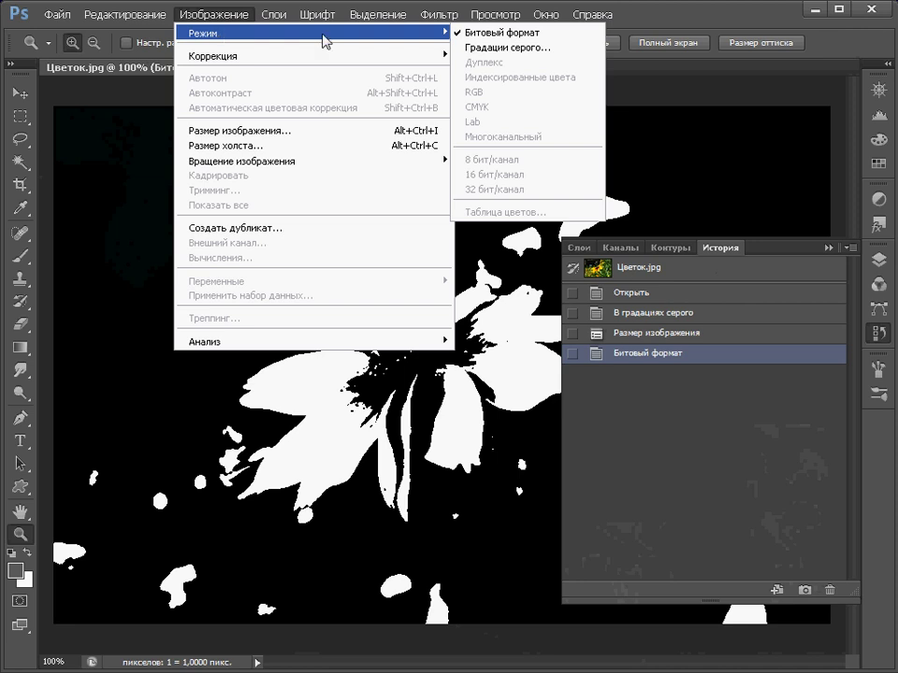
click(477, 49)
drag(619, 278, 382, 284)
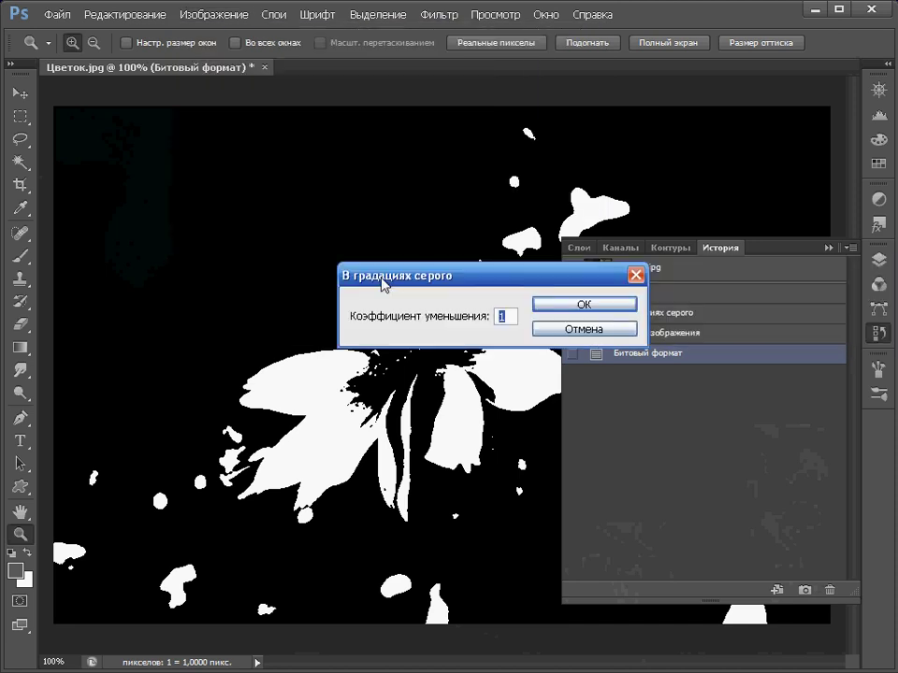
click(579, 309)
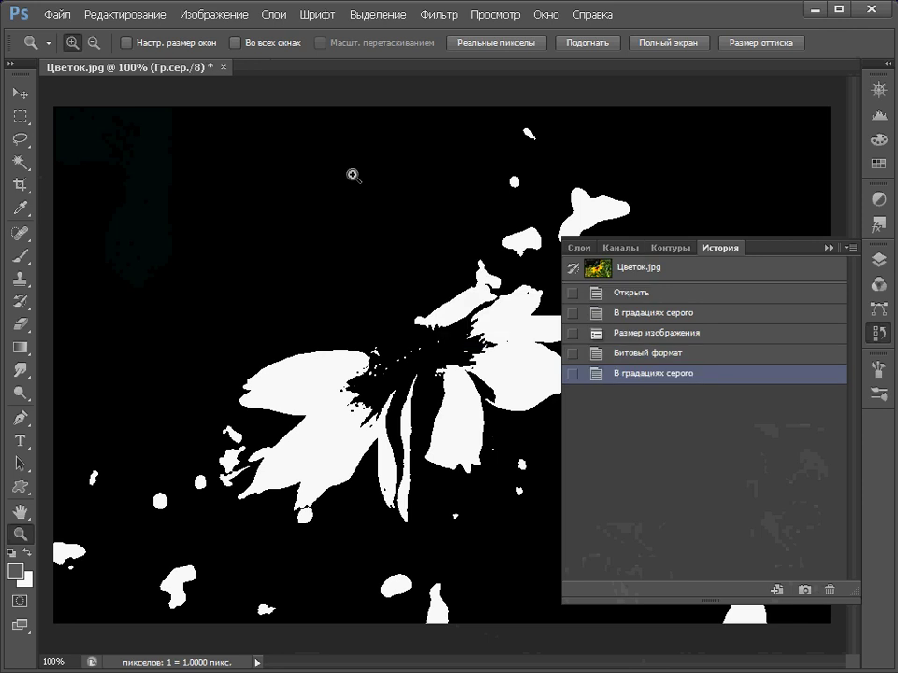
Convert the grayscale black-and-white flower image to RGB mode
click(226, 21)
mouse_move(254, 39)
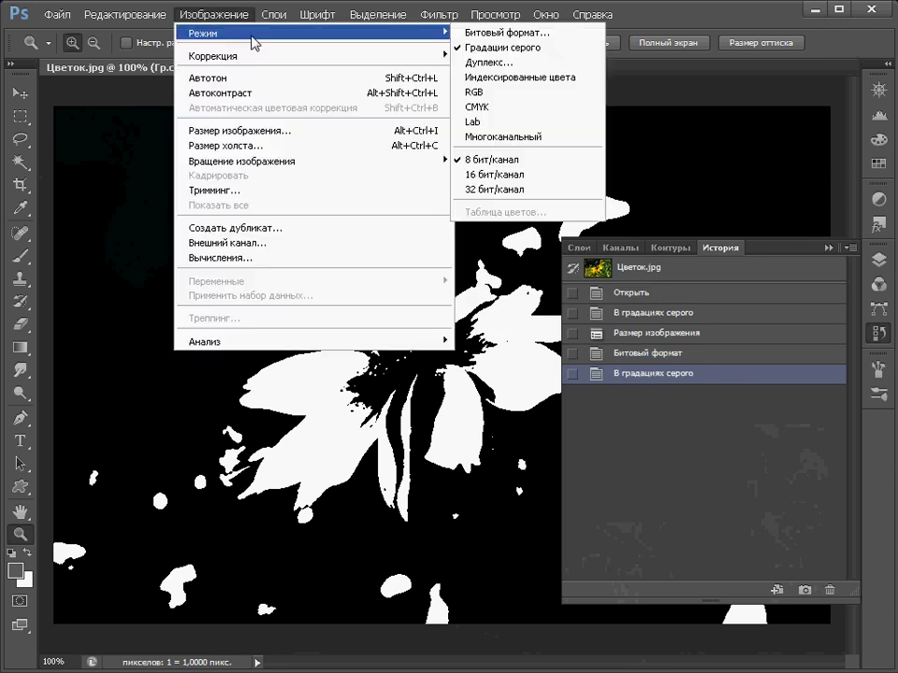
click(480, 92)
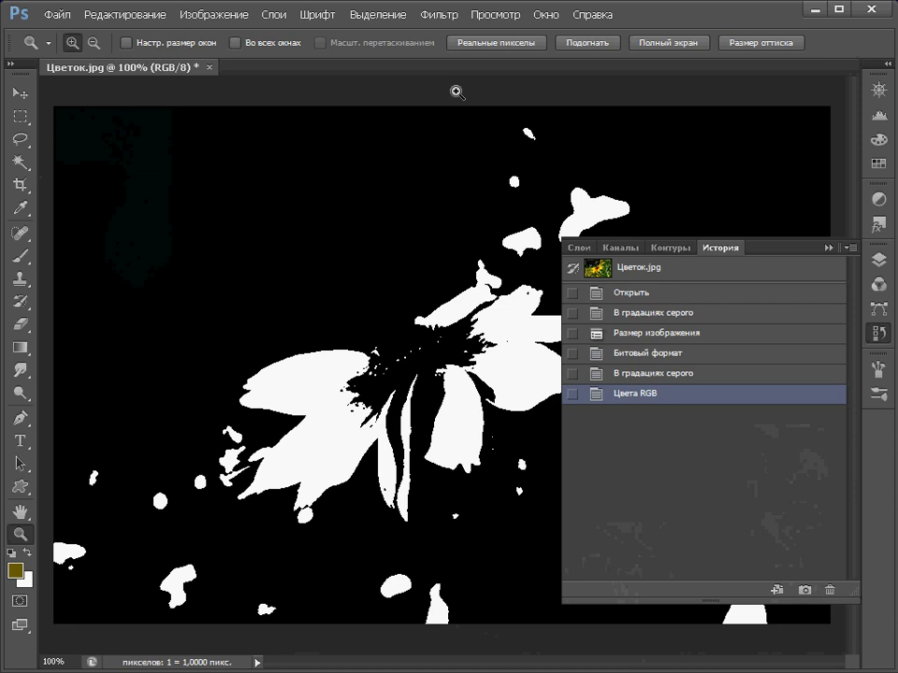
Start a Gradient Map adjustment (Карта градиента) and compare two-colour, multicolour, Chrome (Хром), striped and rainbow presets on the flower image
click(213, 15)
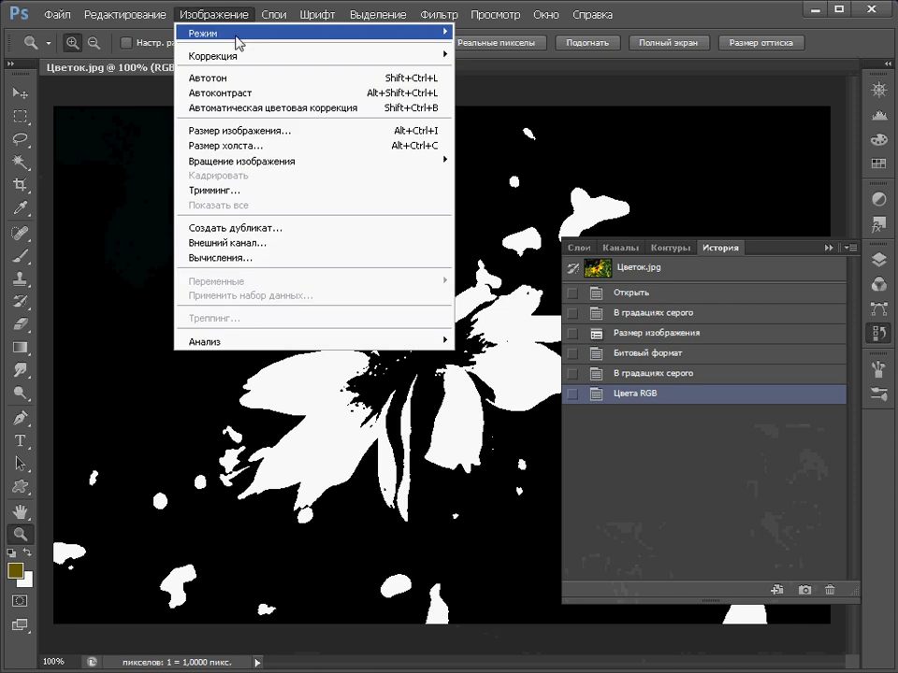
mouse_move(242, 59)
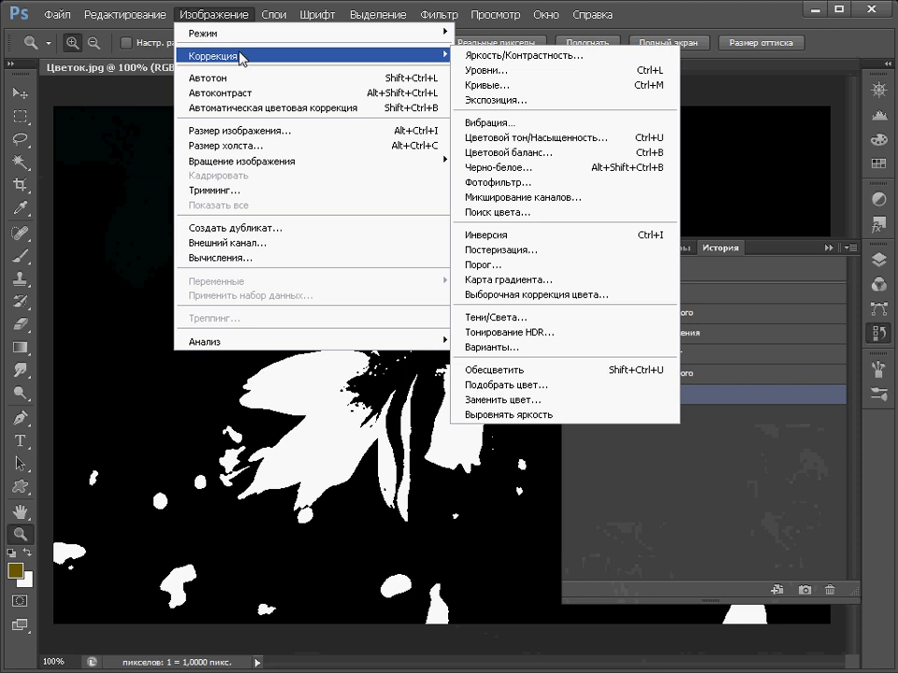
click(501, 284)
drag(548, 111, 347, 160)
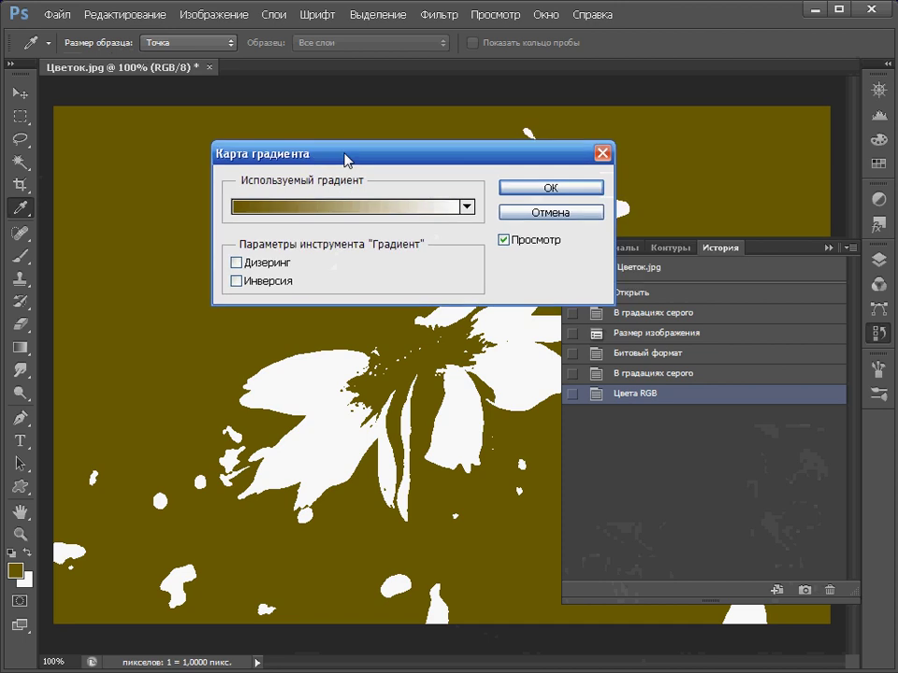
click(467, 207)
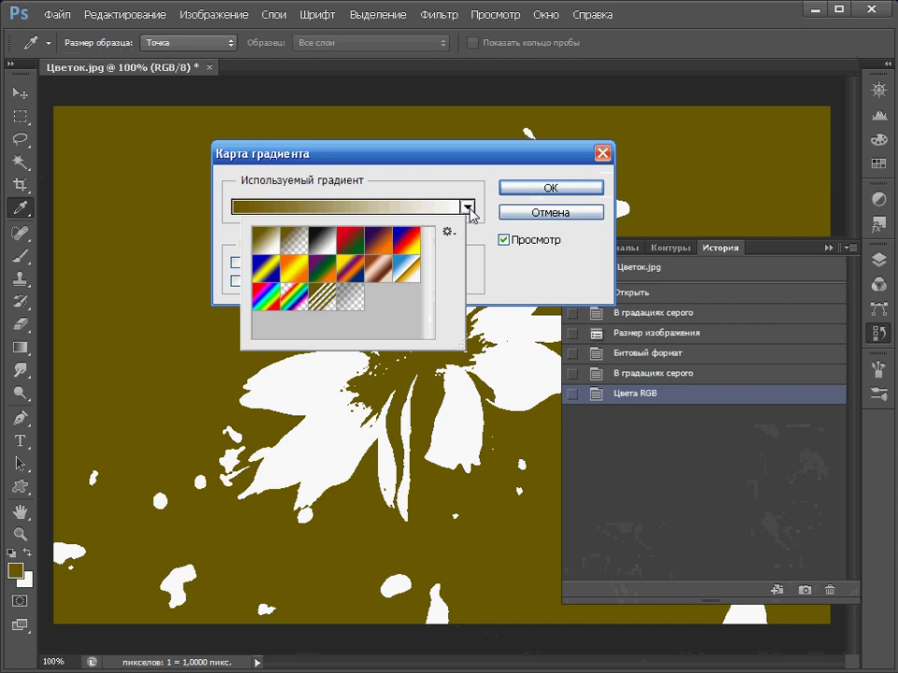
click(408, 240)
click(380, 243)
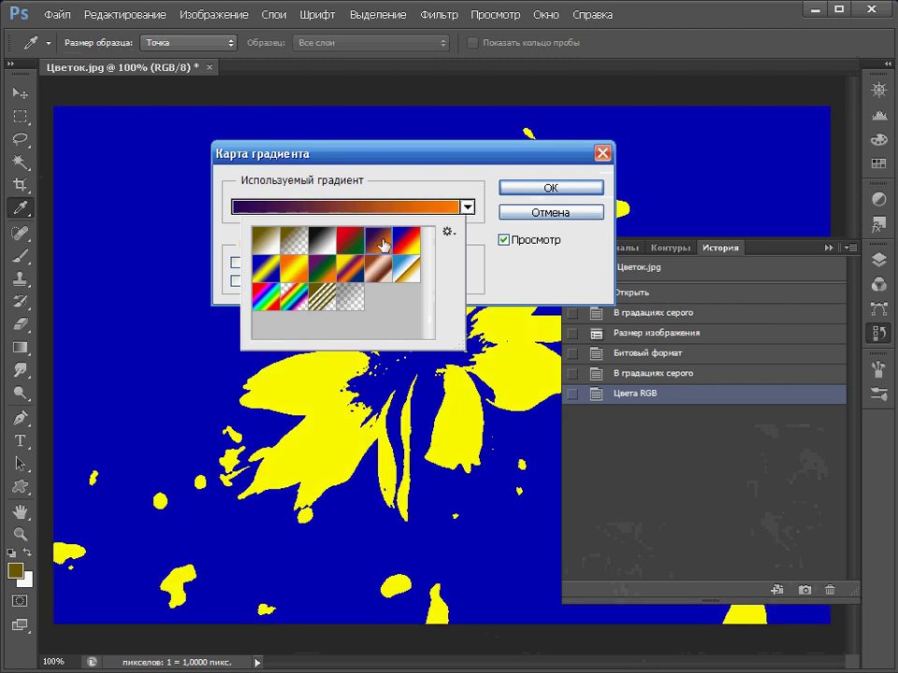
click(352, 245)
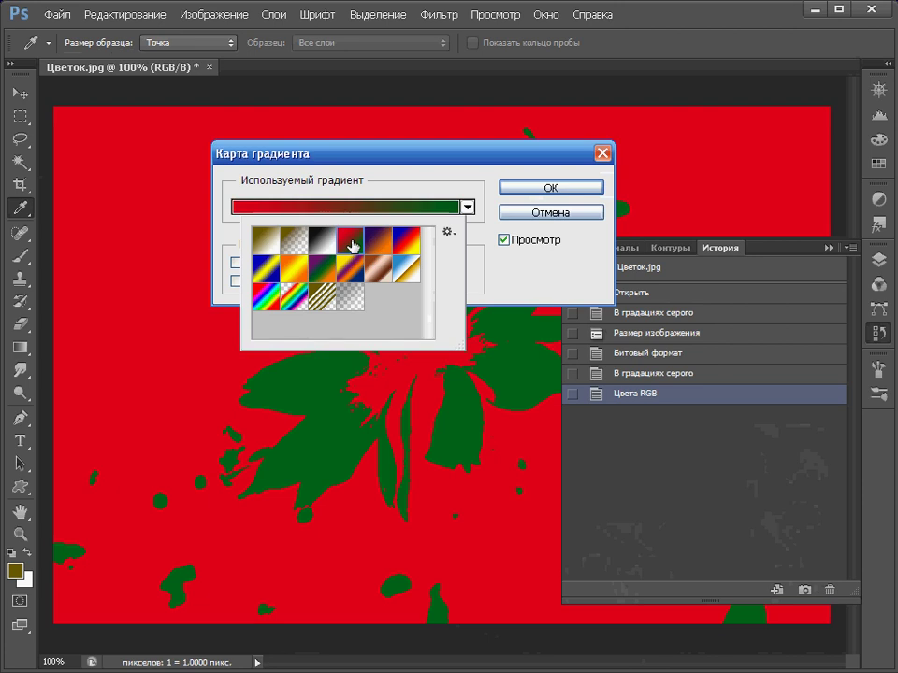
click(322, 243)
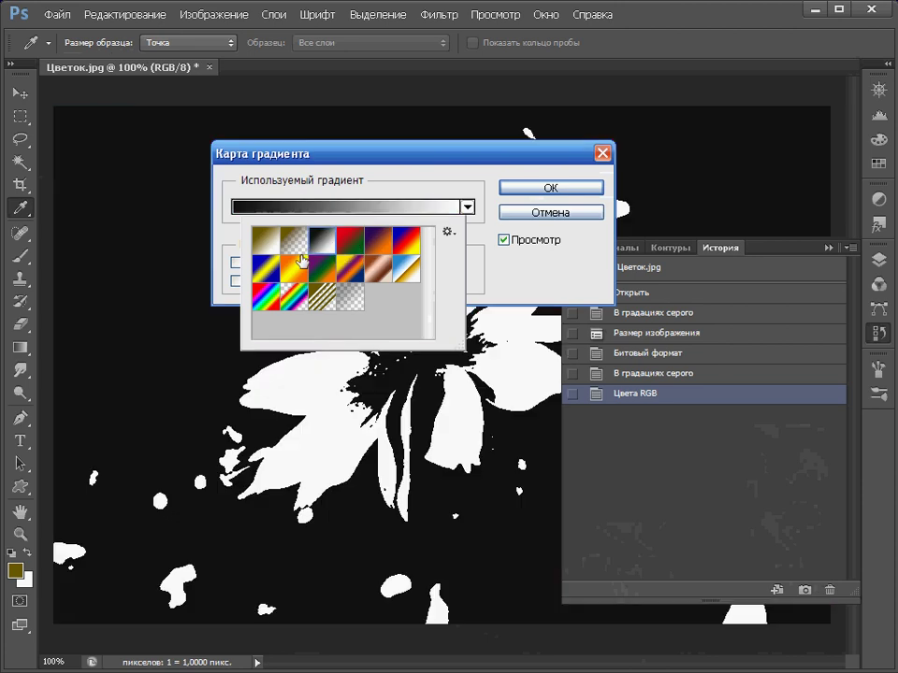
click(299, 269)
click(270, 270)
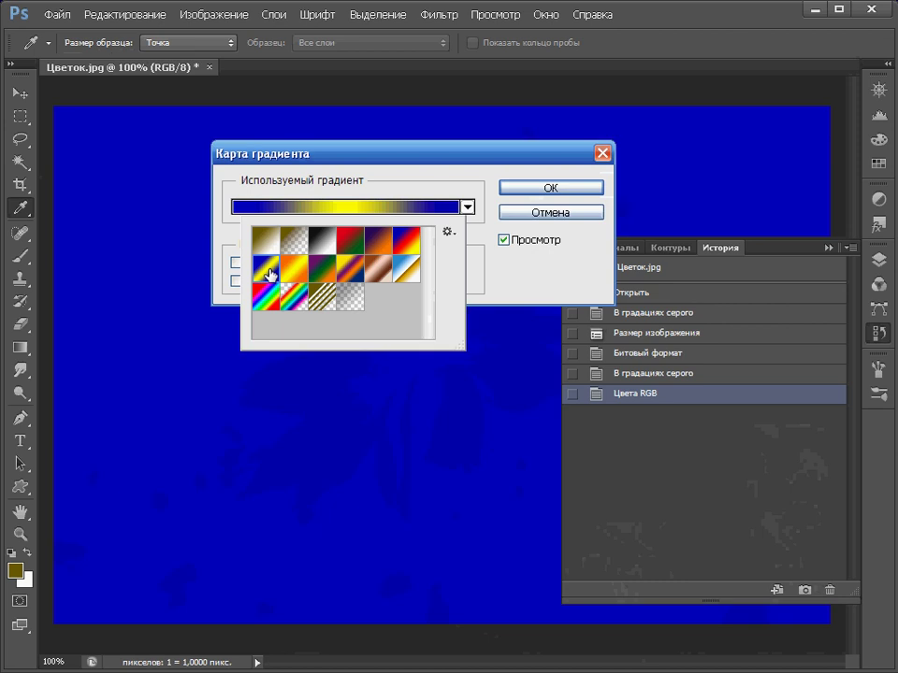
click(348, 272)
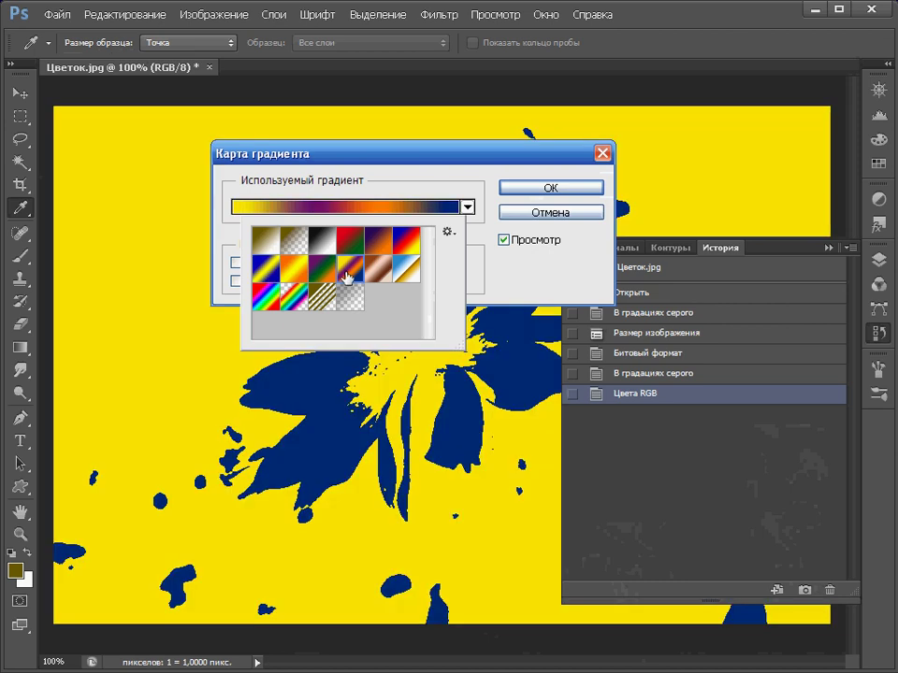
click(377, 273)
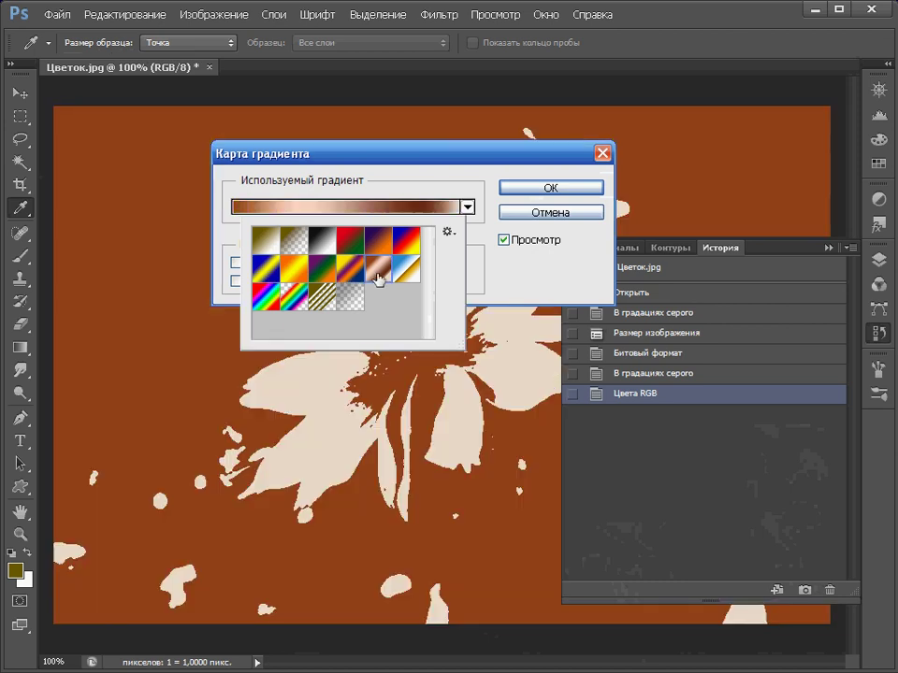
click(404, 272)
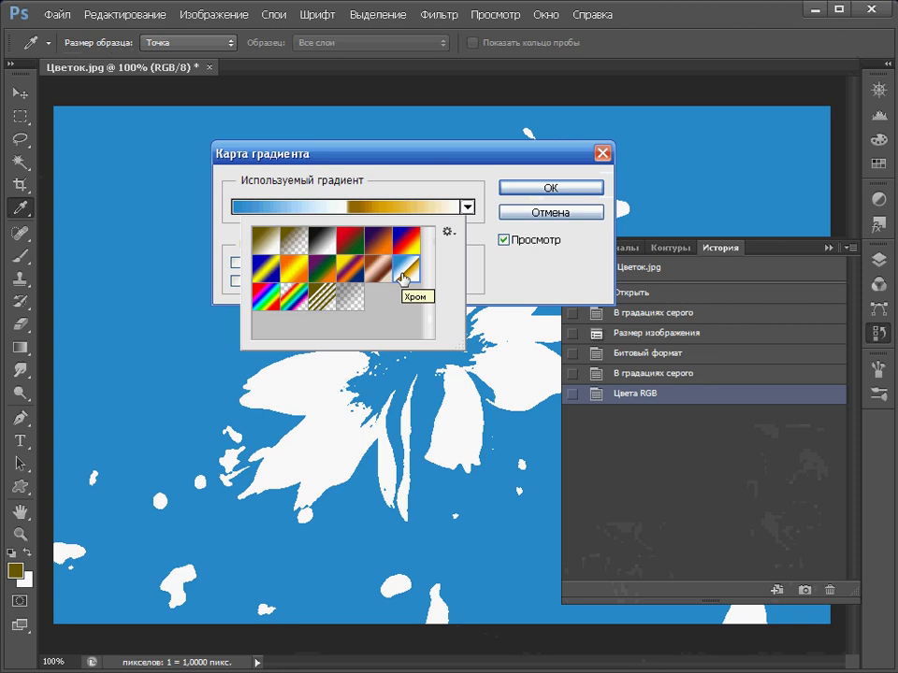
click(351, 298)
click(327, 302)
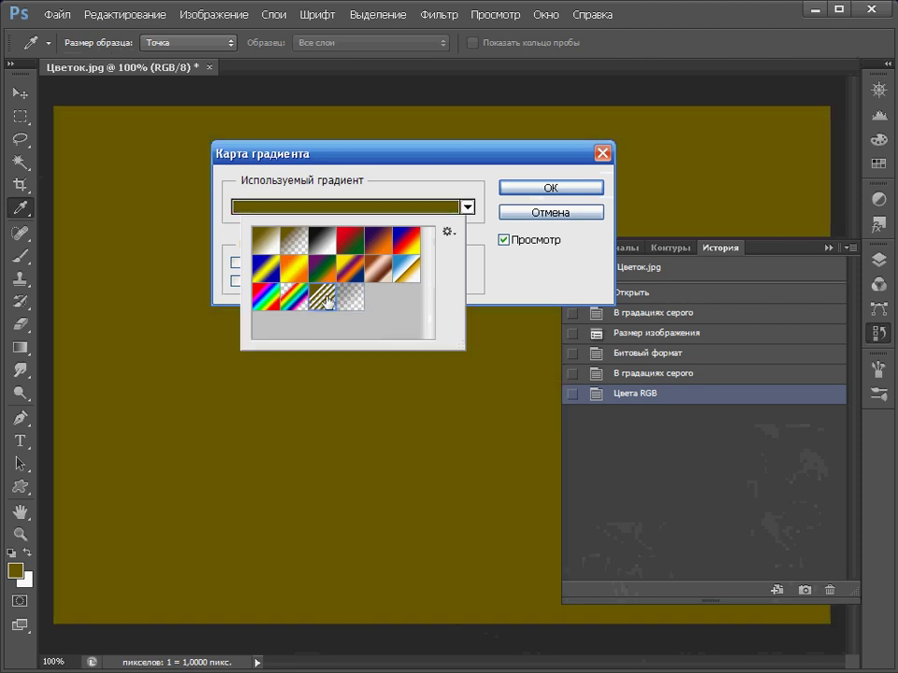
click(297, 300)
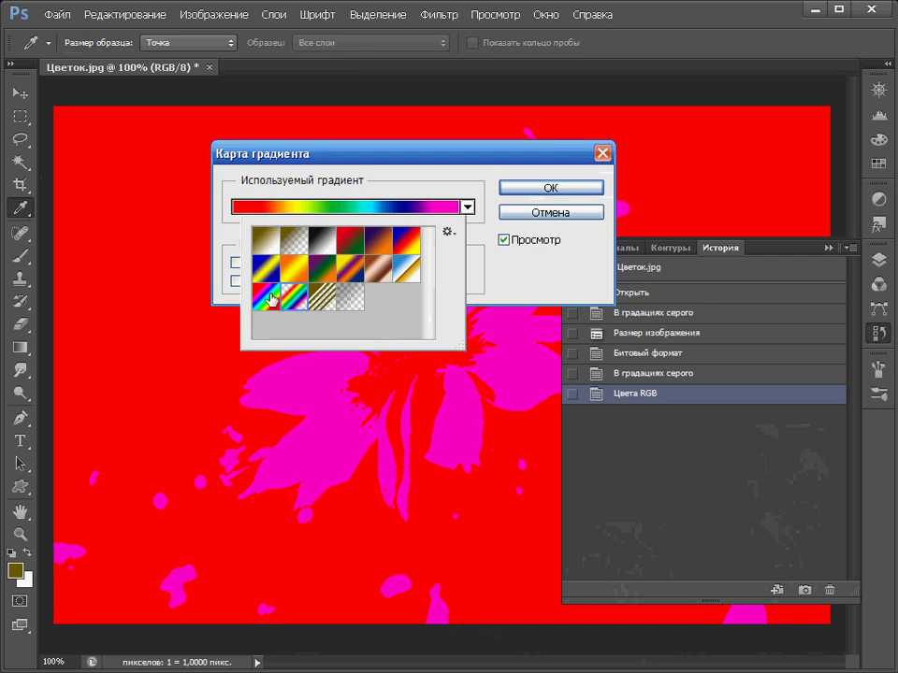
click(270, 299)
Apply the copper-brown preset as the gradient map with Инверсия (Reverse) and Дизеринг (Dither) enabled
click(376, 270)
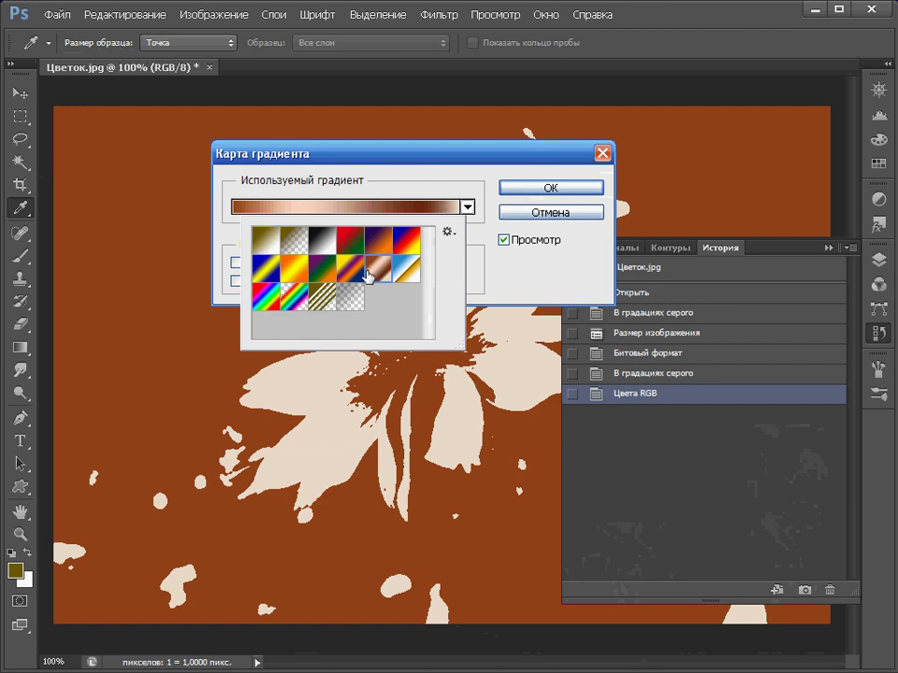
click(411, 197)
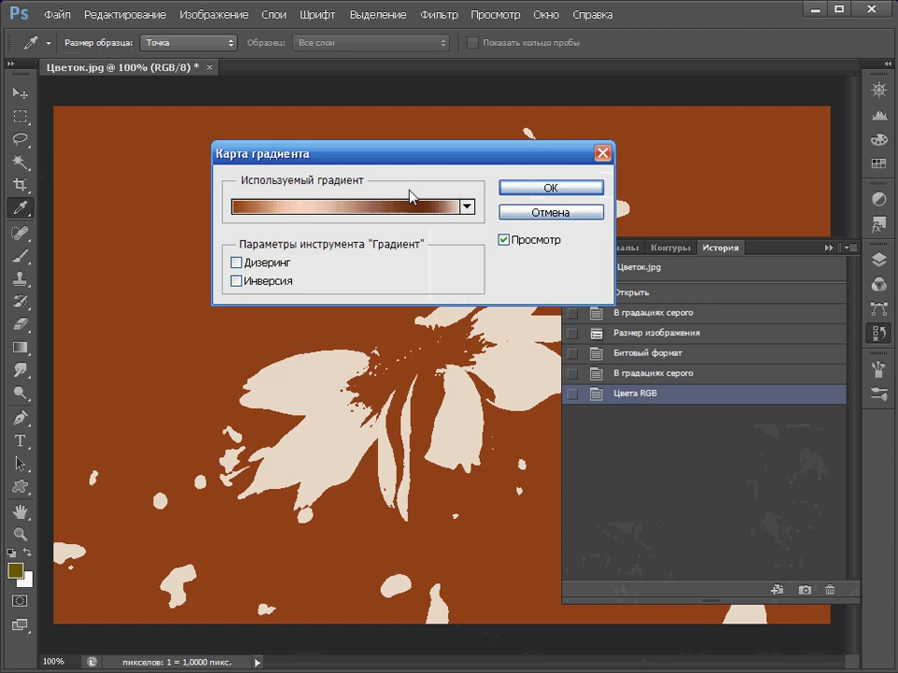
click(235, 280)
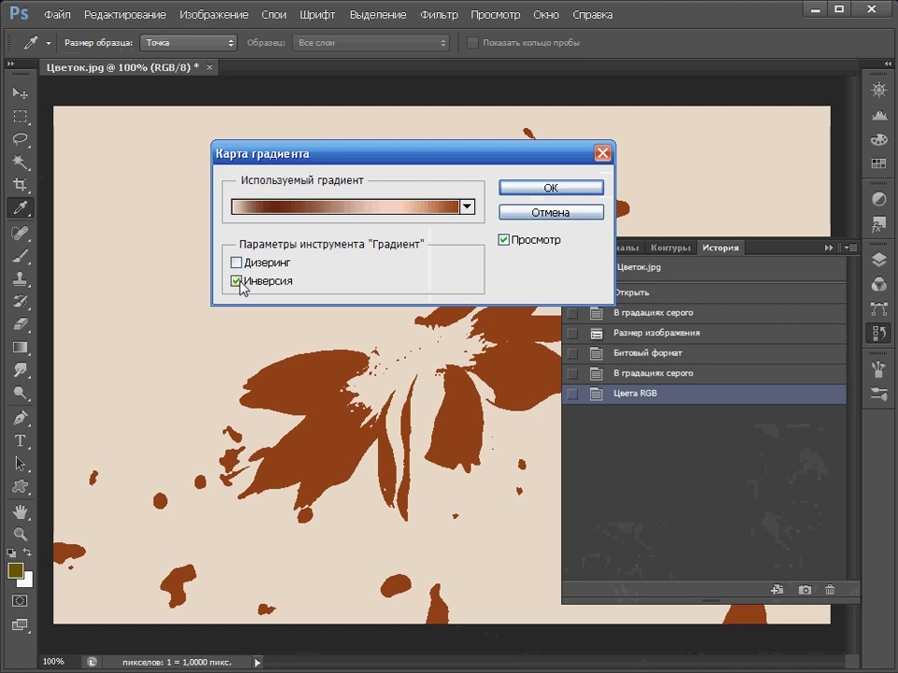
click(237, 266)
click(548, 188)
key(z)
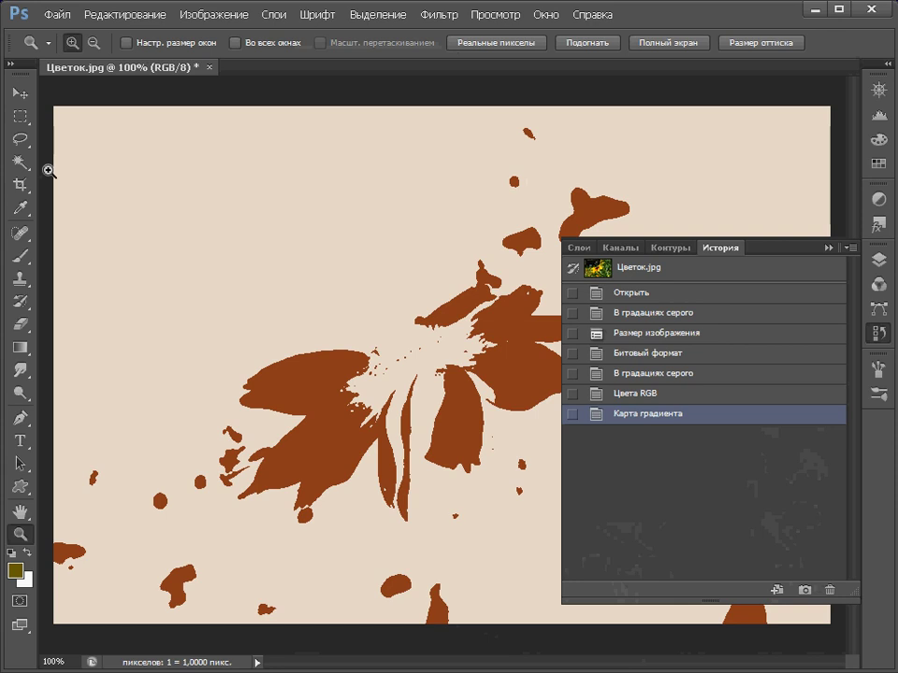
Select the beige background with the Magic Wand and fill it with a copper-brown radial gradient from the image's upper-left corner towards the flower
click(19, 163)
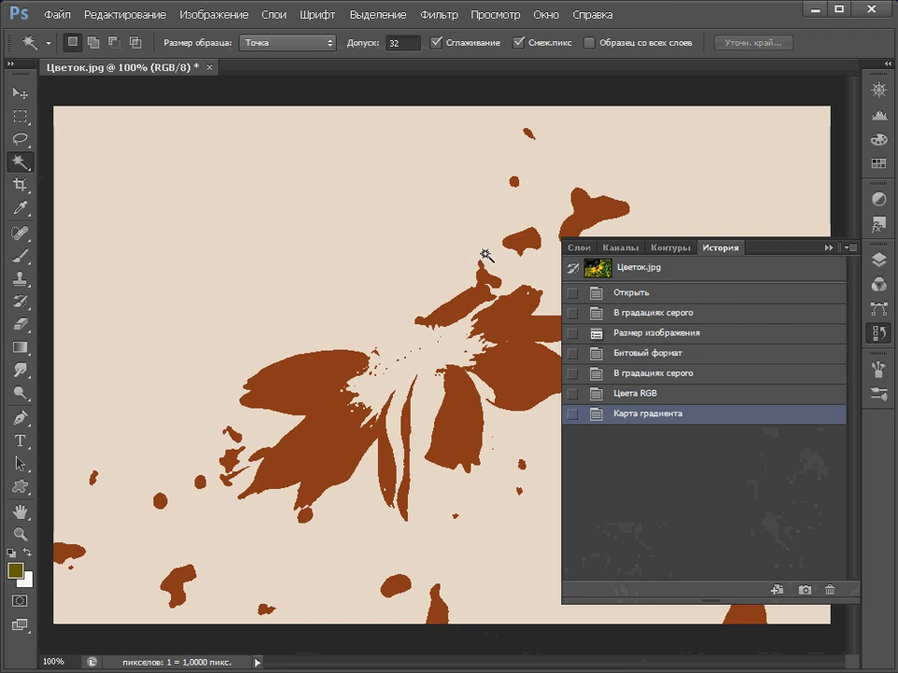
click(373, 286)
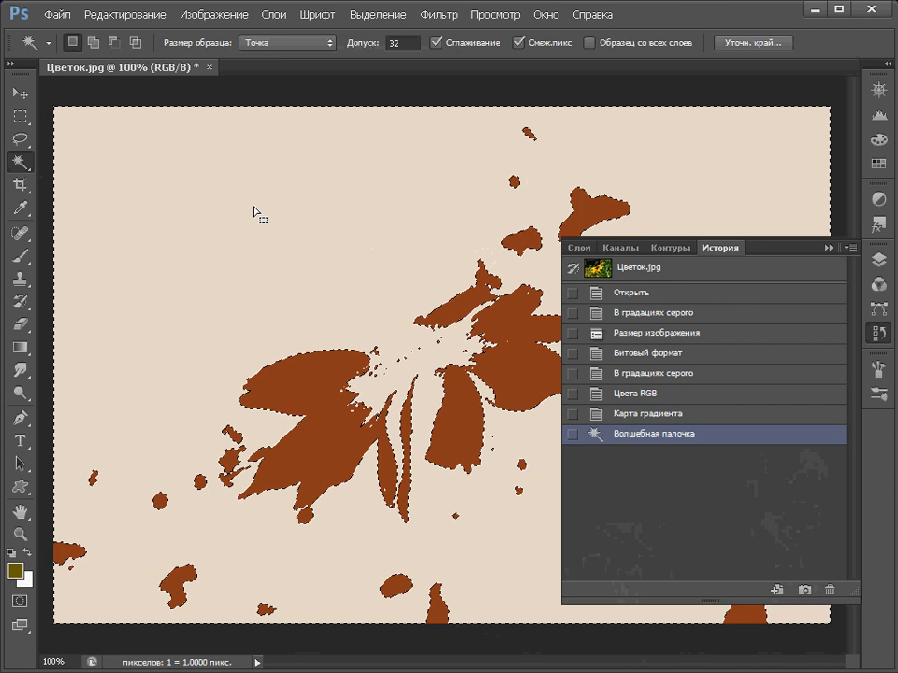
click(20, 348)
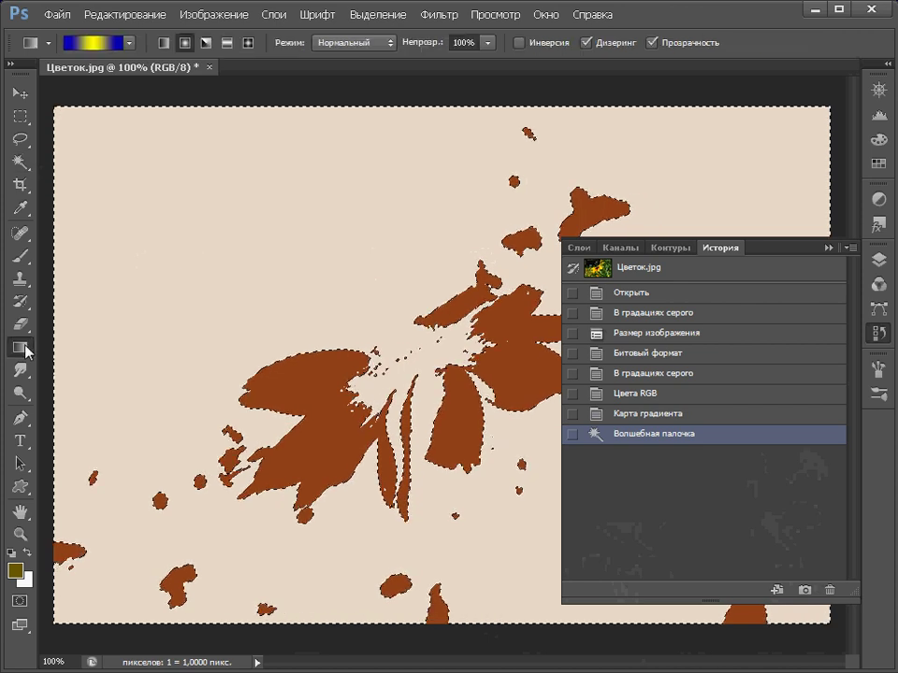
click(130, 43)
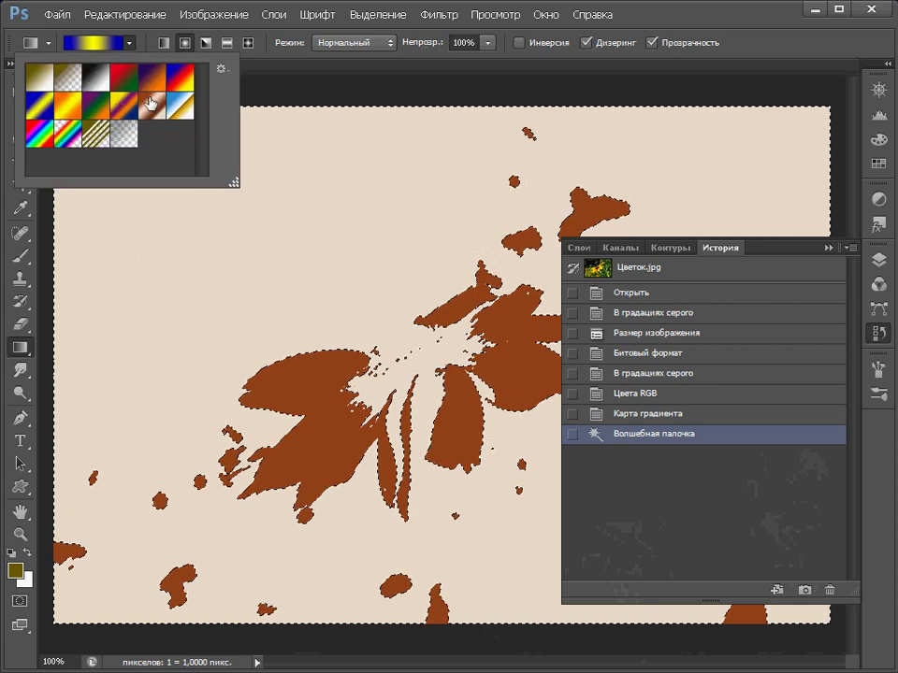
click(152, 108)
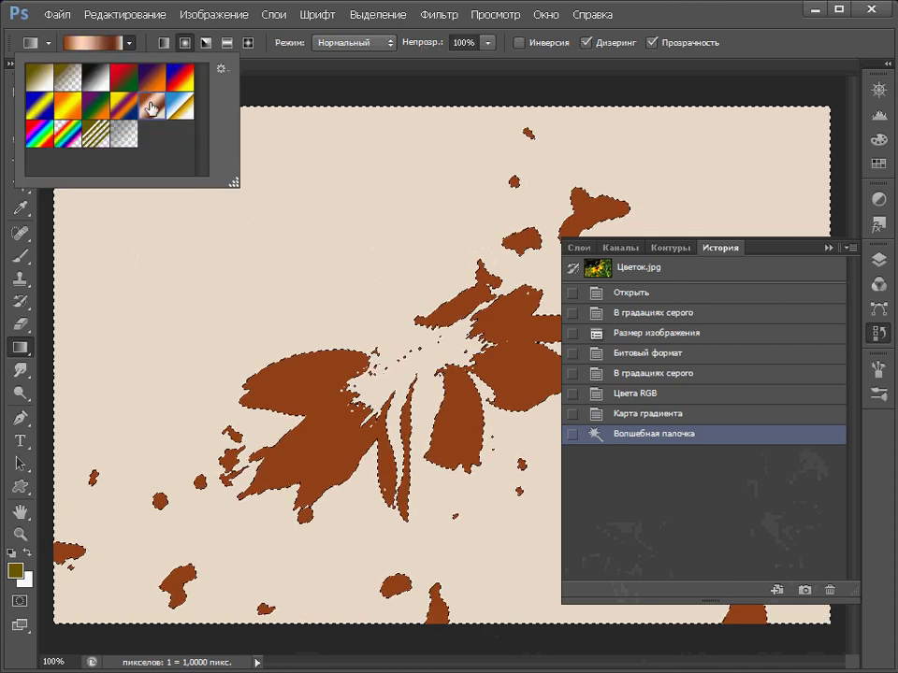
key(Return)
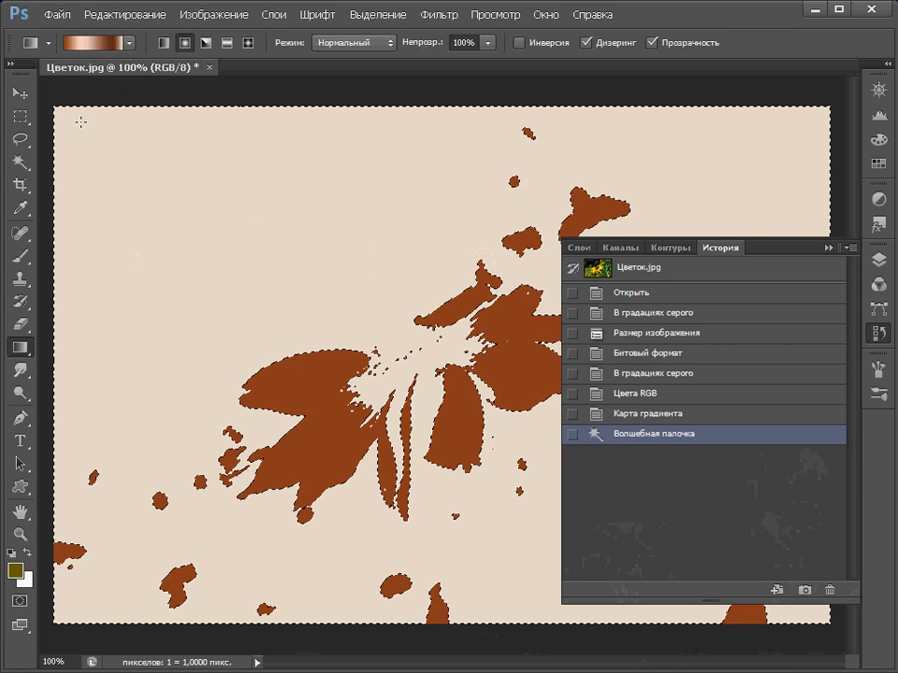
drag(81, 122, 370, 335)
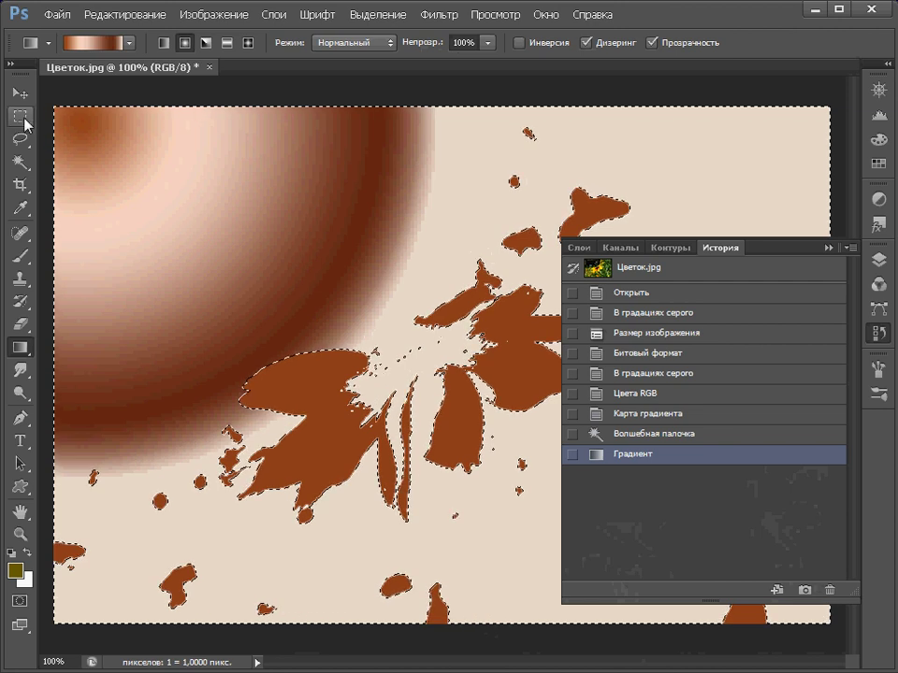
Invert the selection and fill the flower shapes with the copper-brown radial gradient, redrawing it from the upper-right petal towards the lower-left petals
click(383, 16)
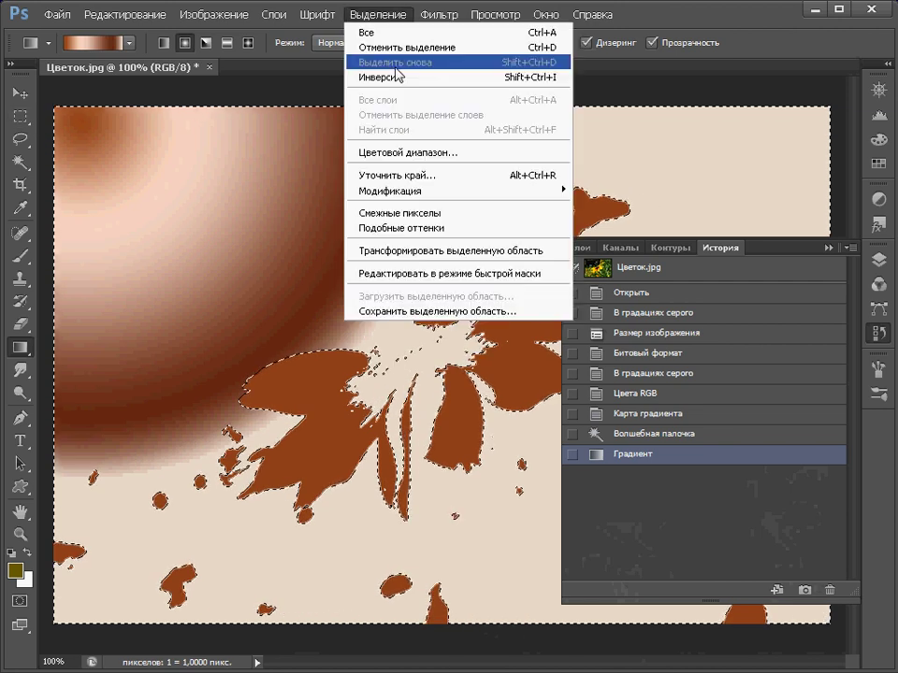
click(394, 78)
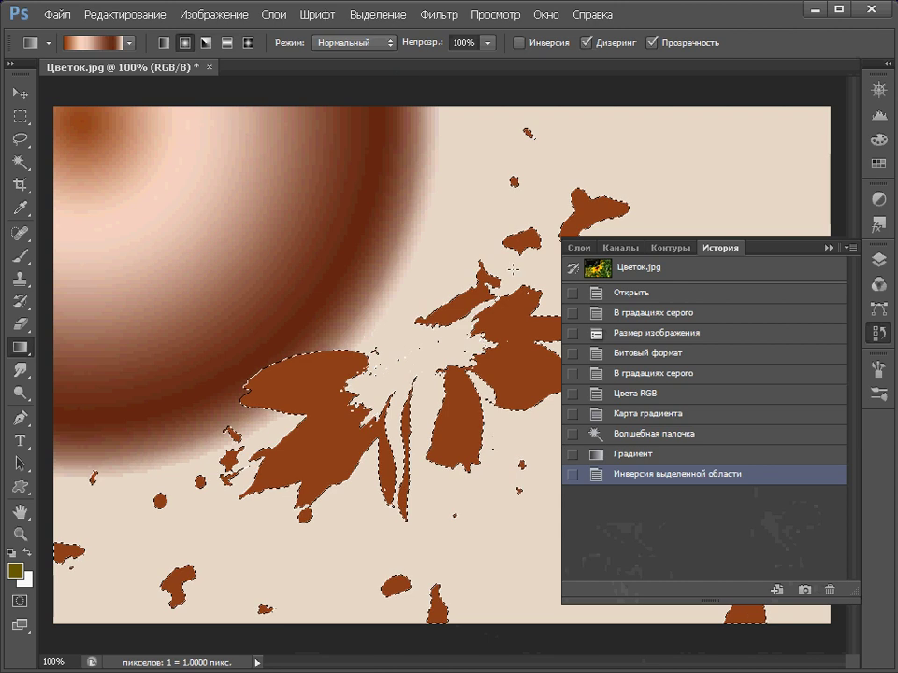
drag(601, 204, 361, 427)
drag(602, 204, 113, 625)
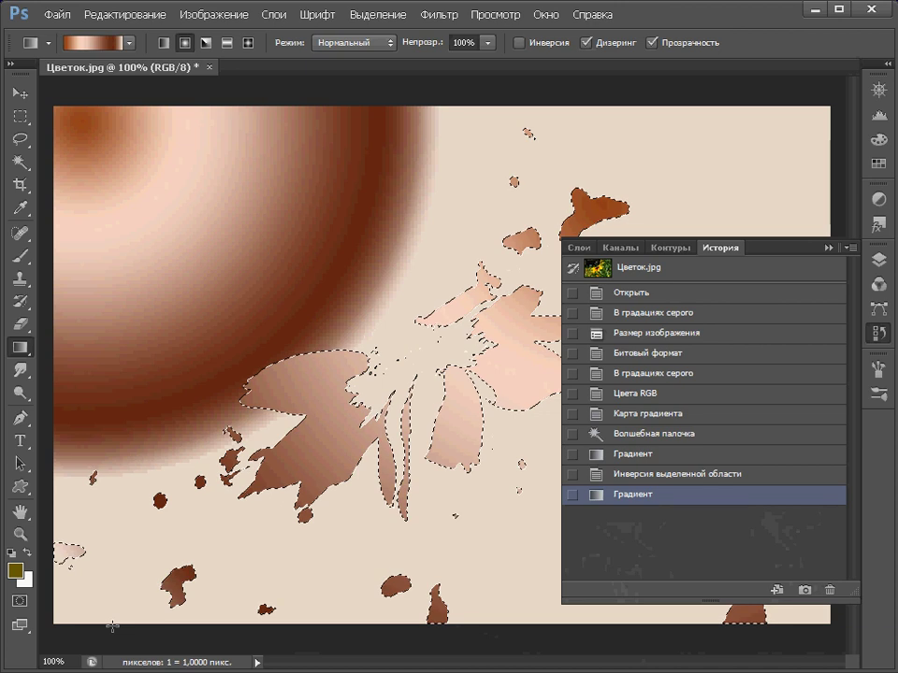
drag(546, 281, 265, 485)
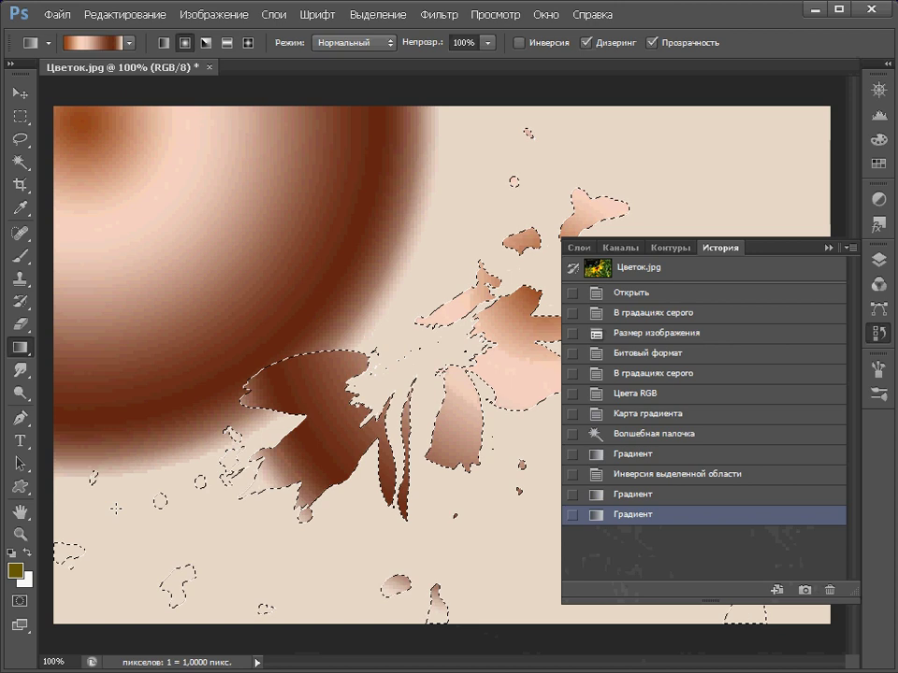
Collapse the history list and revert Цветок.jpg to its saved version
click(828, 247)
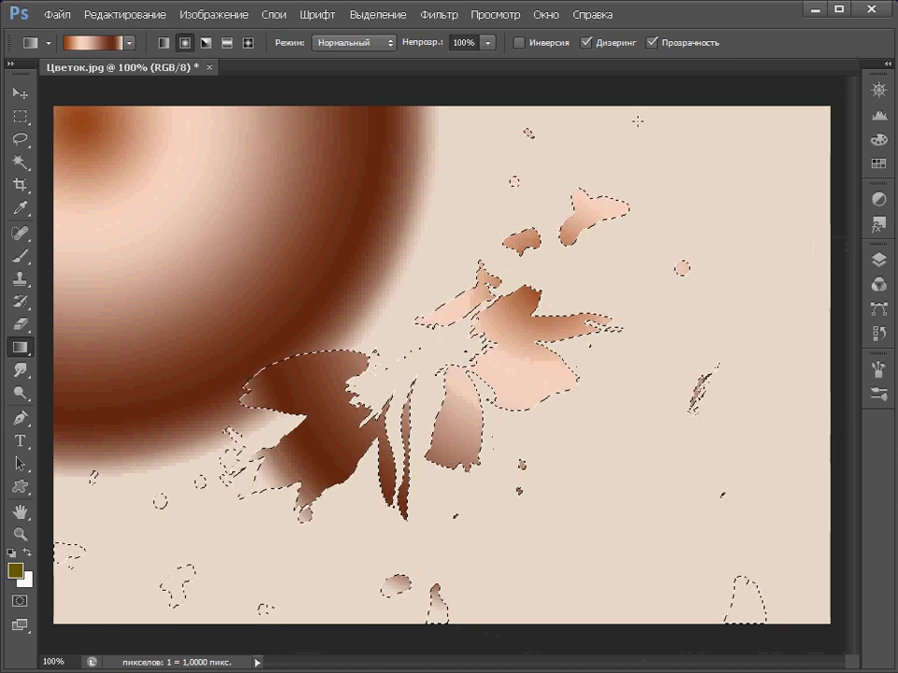
click(56, 15)
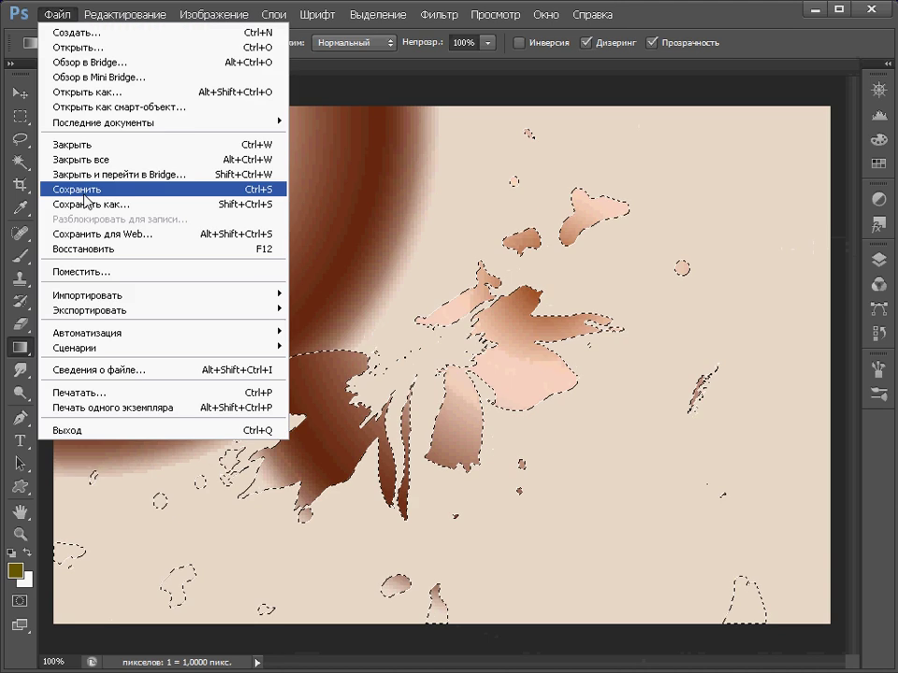
click(91, 251)
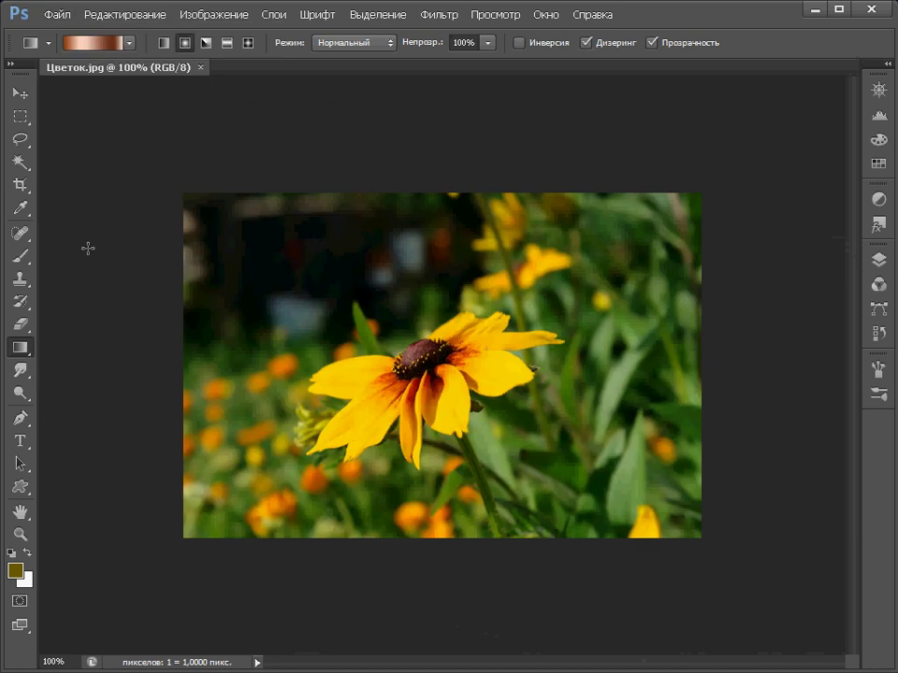